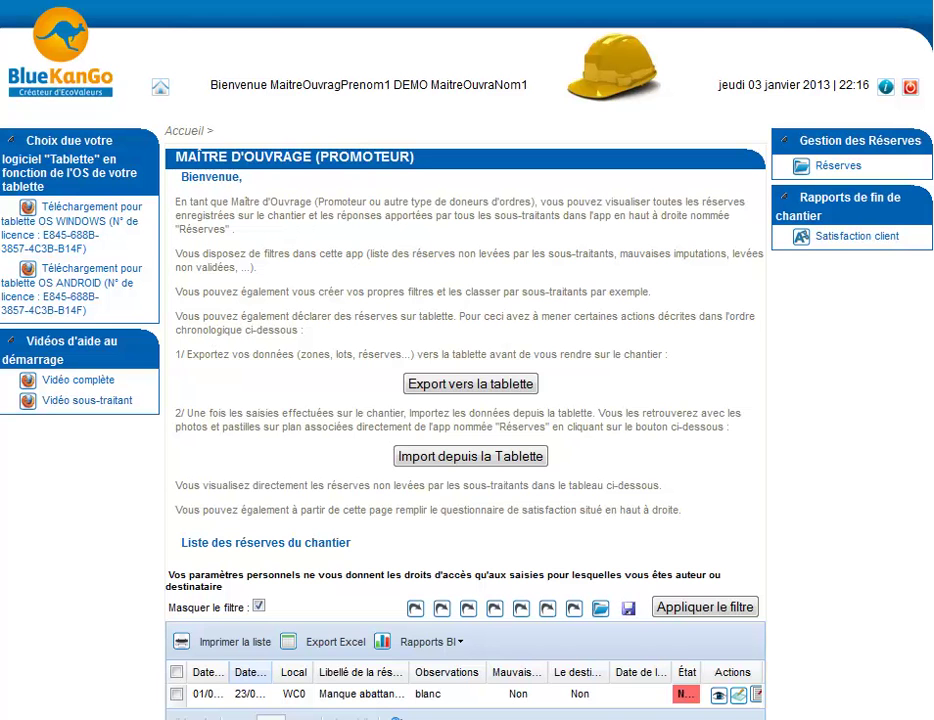
Browse the reserve list with the preset filters one after another, including wrong imputations and the lifted reserves validated with the MOA
scroll(3, 8, "down", 3)
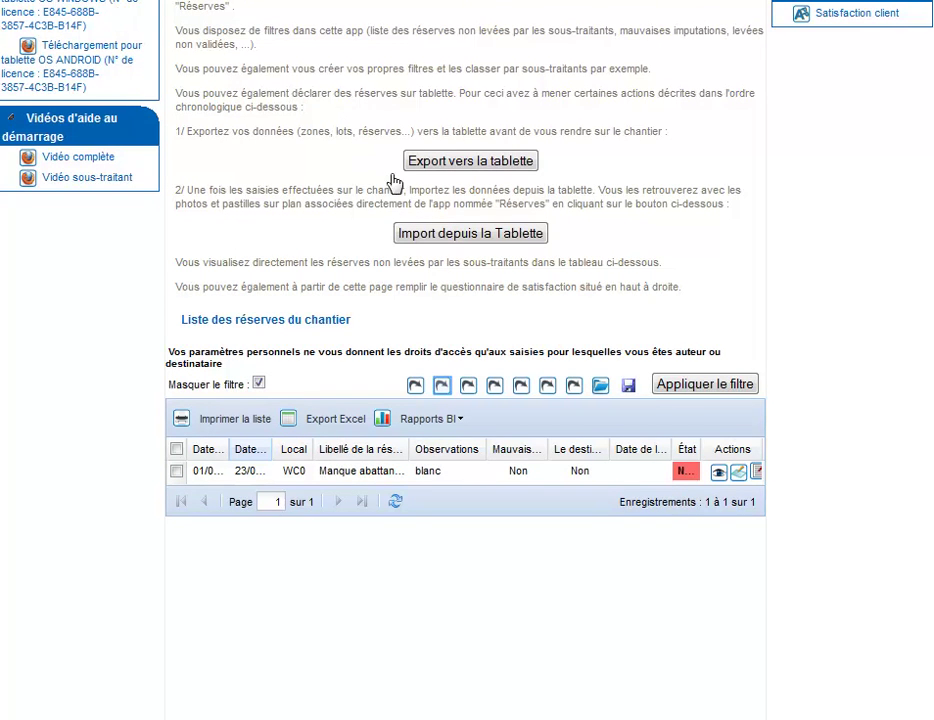
left_click(469, 402)
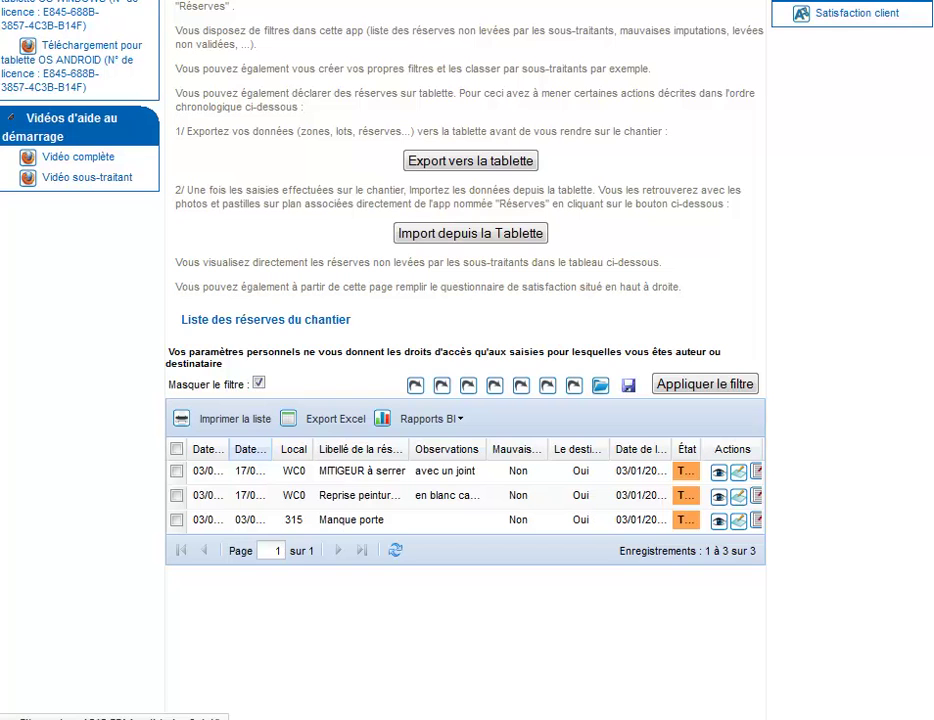
left_click(492, 394)
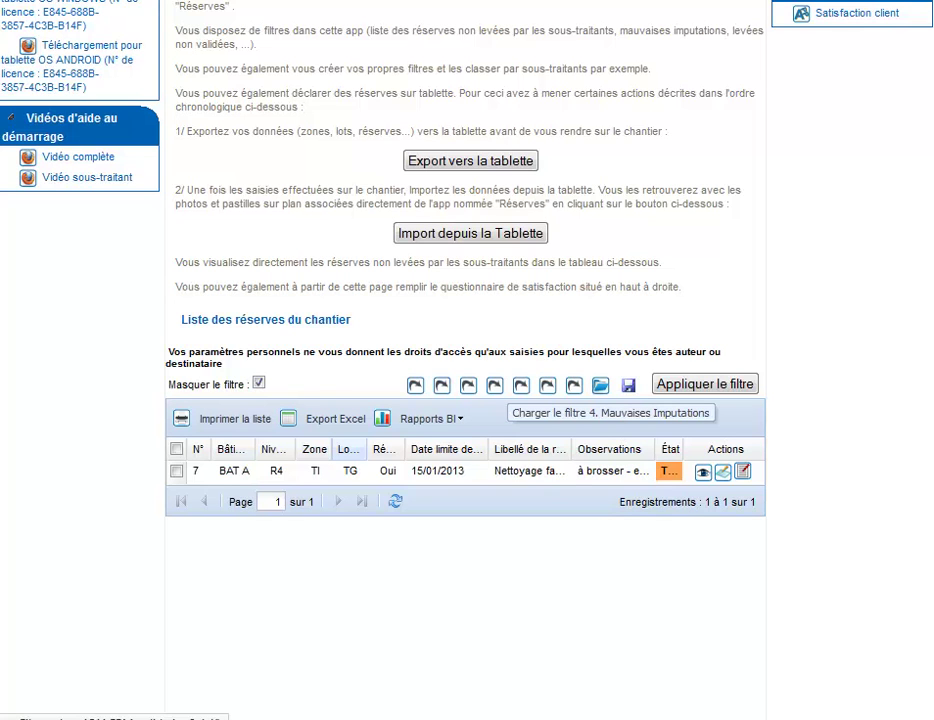
left_click(520, 390)
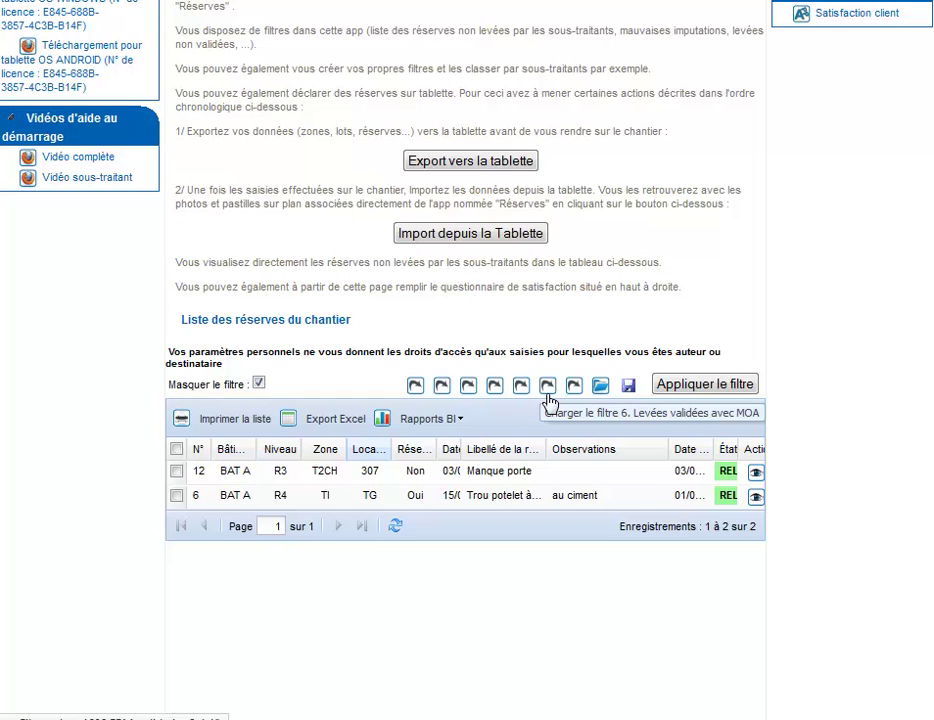
left_click(548, 398)
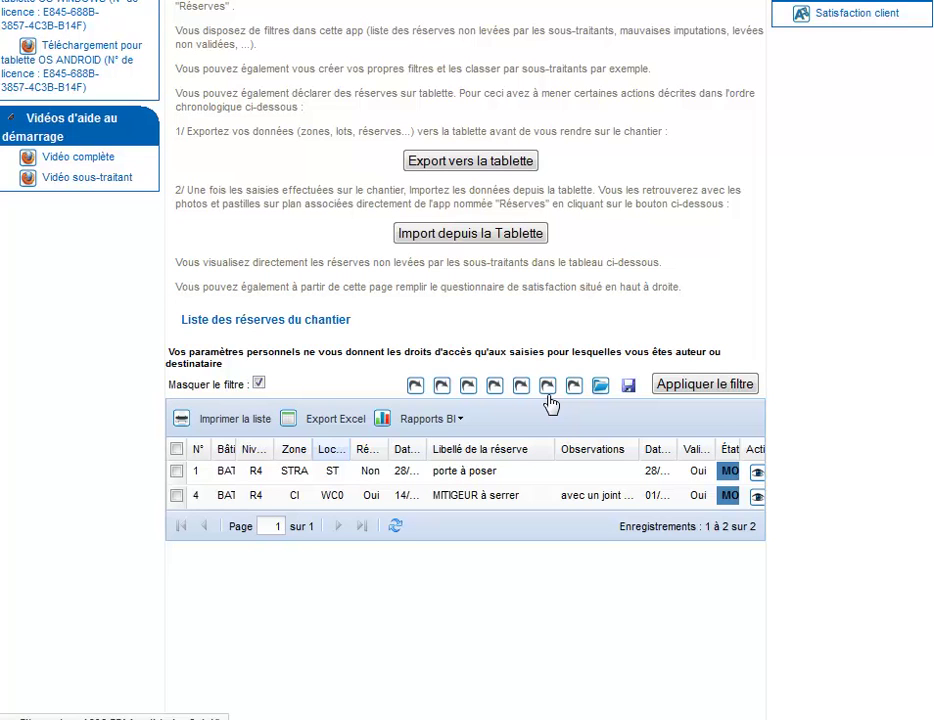
left_click(575, 390)
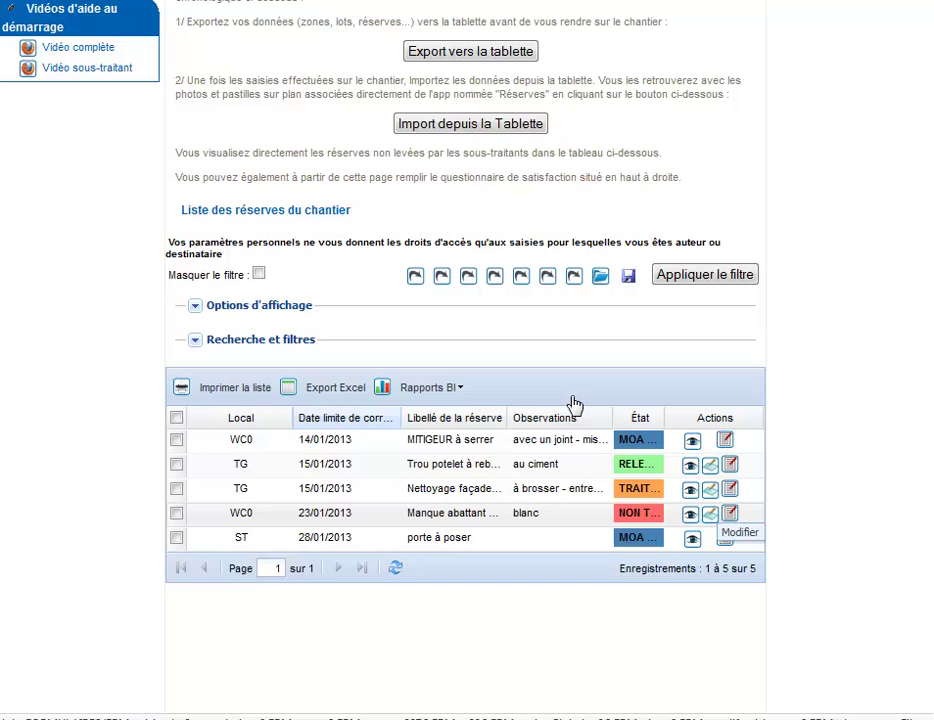
Open the distribution form of the WC0 "Manque abattant" reserve and add the demo future owner as recipient
left_click(710, 516)
scroll(753, 396, "down", 10)
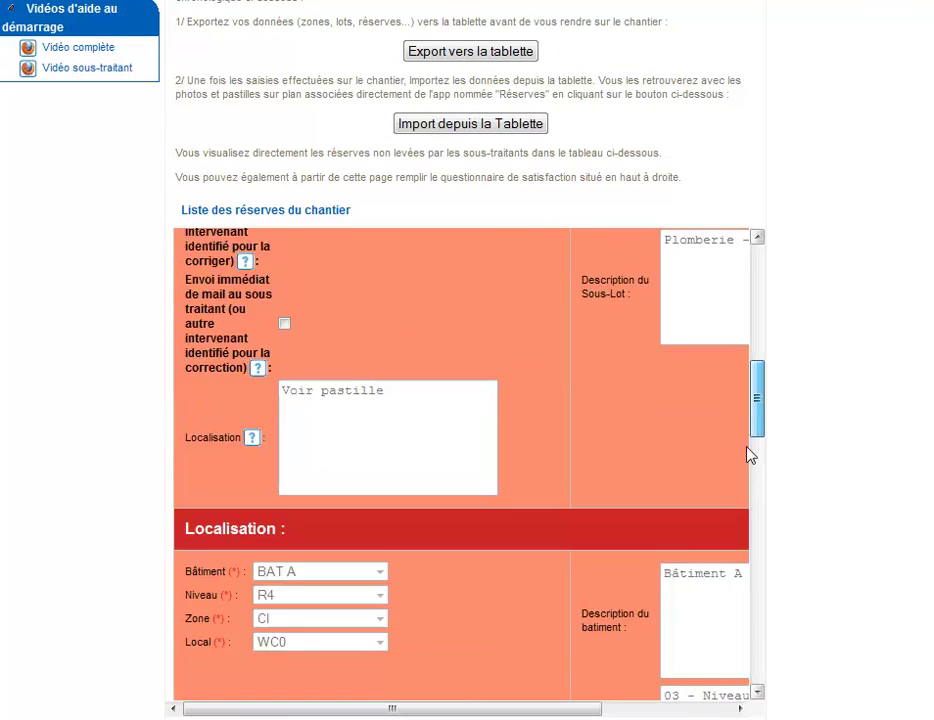
scroll(750, 455, "down", 15)
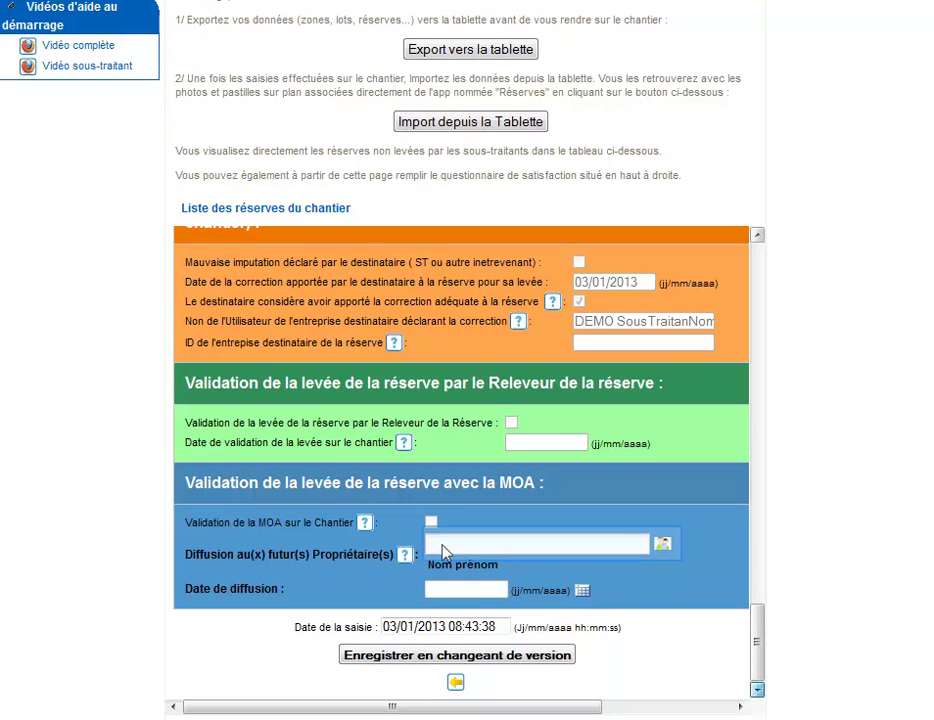
left_click(442, 545)
type("fu")
left_click(470, 566)
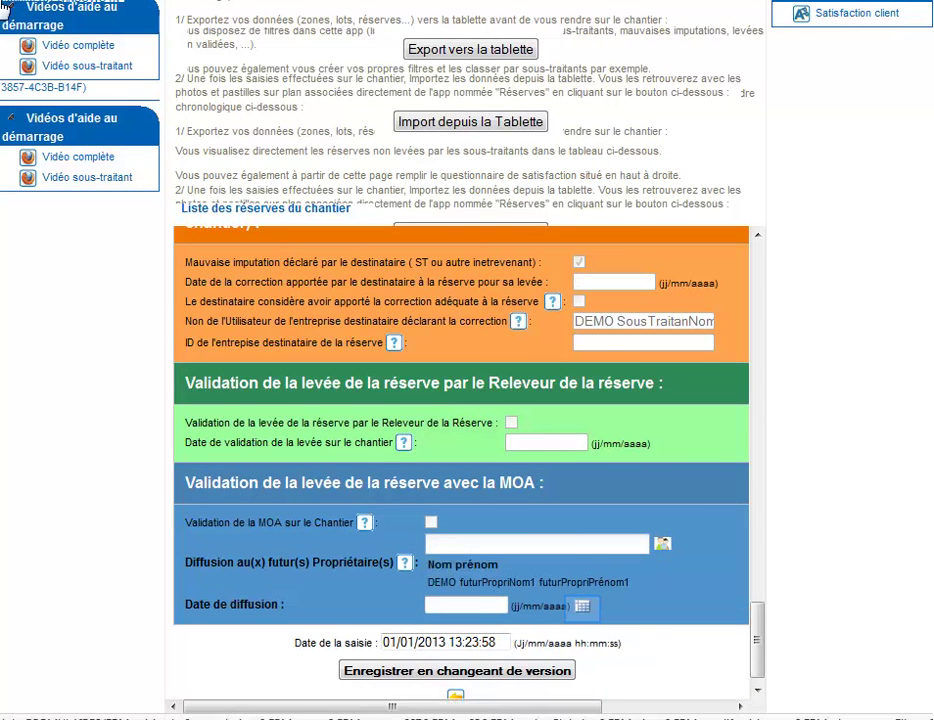
Set the reserve's distribution date to 01/01/2013 and save the form as a new version
left_click(582, 607)
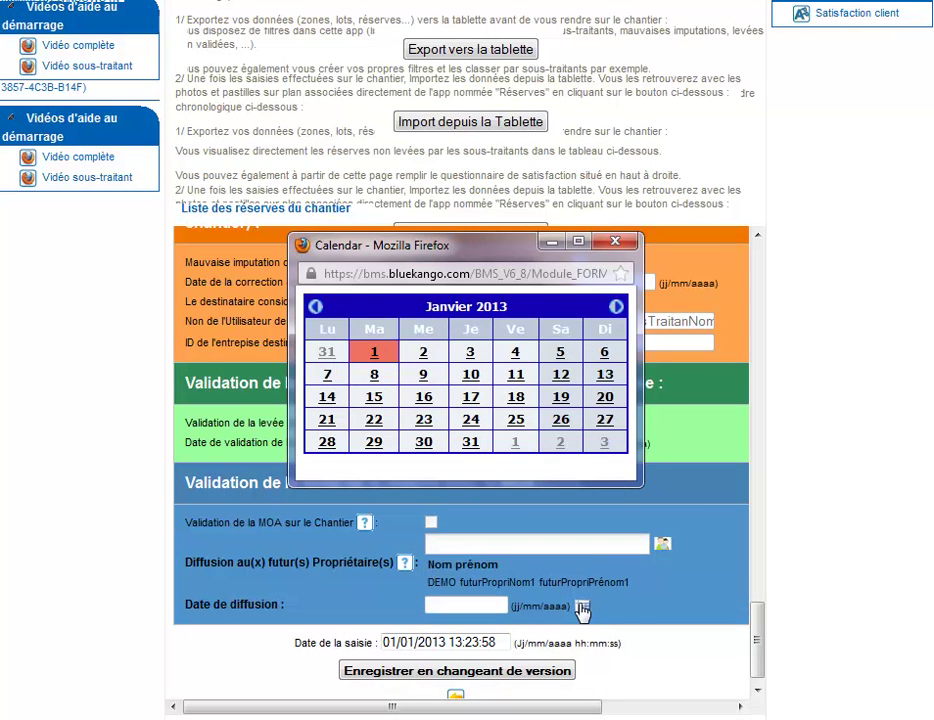
left_click(374, 356)
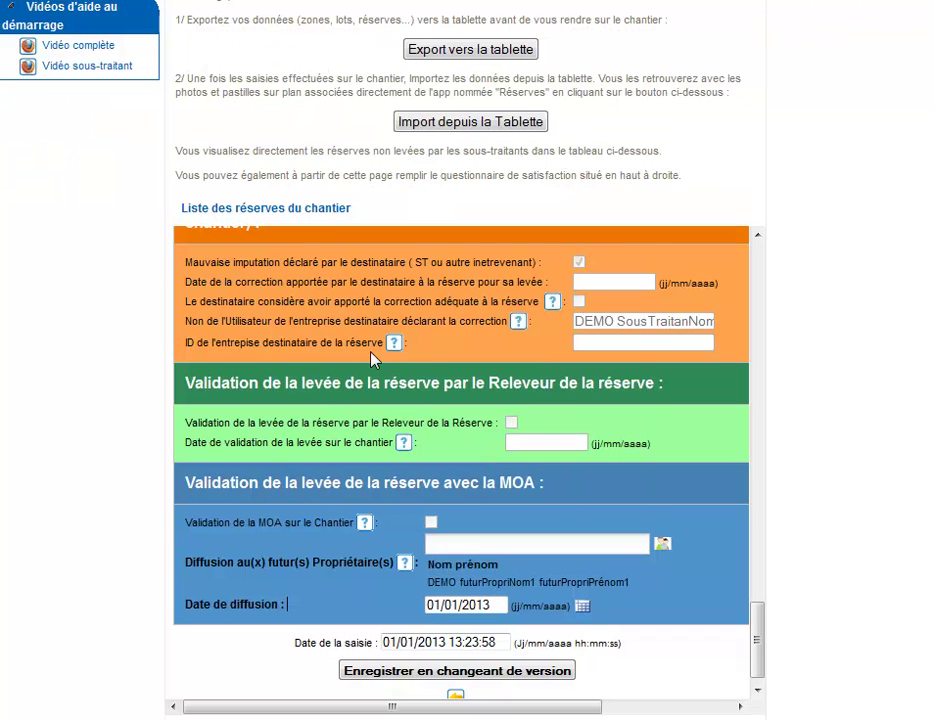
left_click(451, 681)
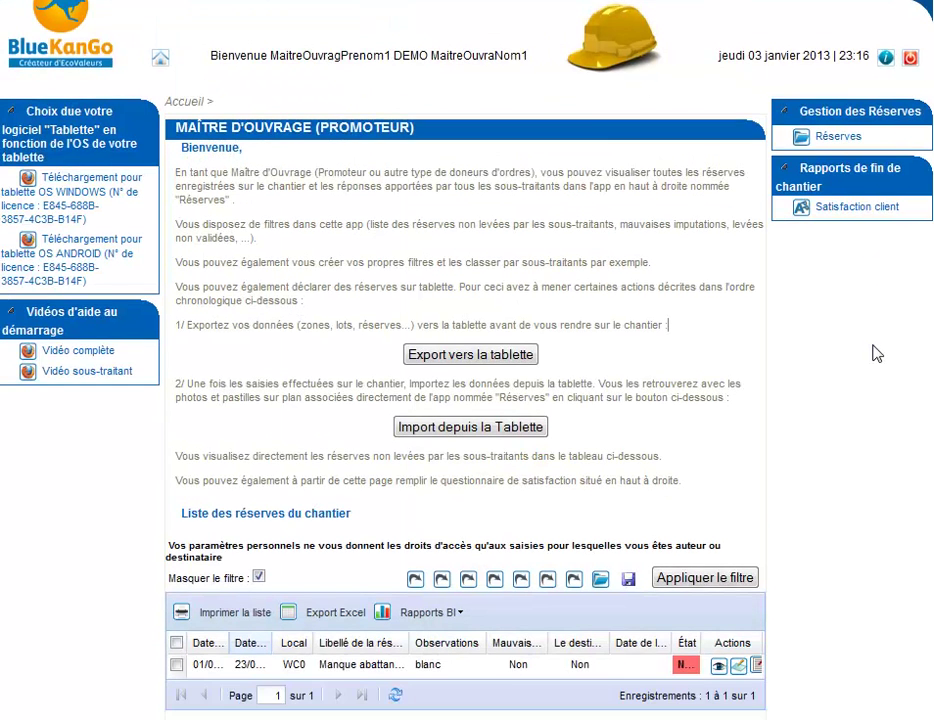
Show the reserve list's filter settings and set the display mode to Gantt in the display options
scroll(873, 353, "down", 2)
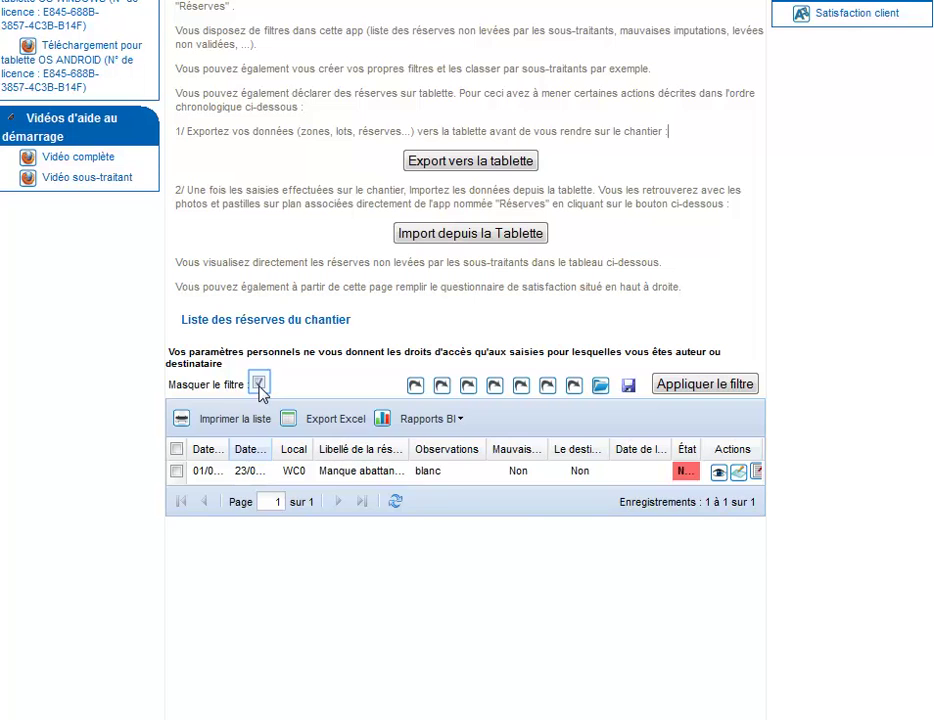
left_click(259, 384)
left_click(195, 416)
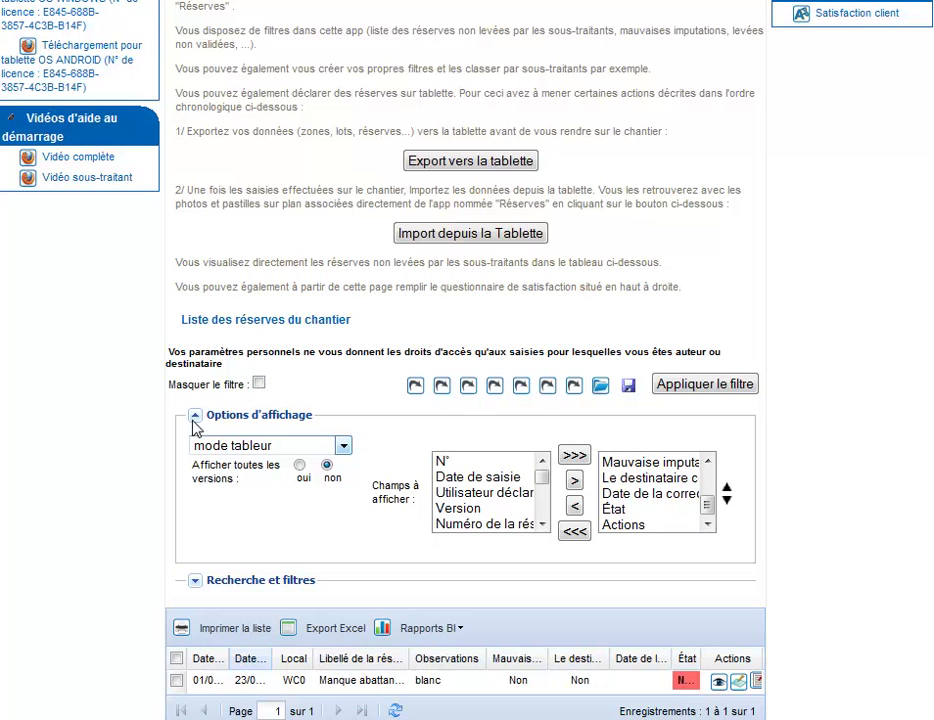
left_click(342, 452)
scroll(350, 317, "down", 1)
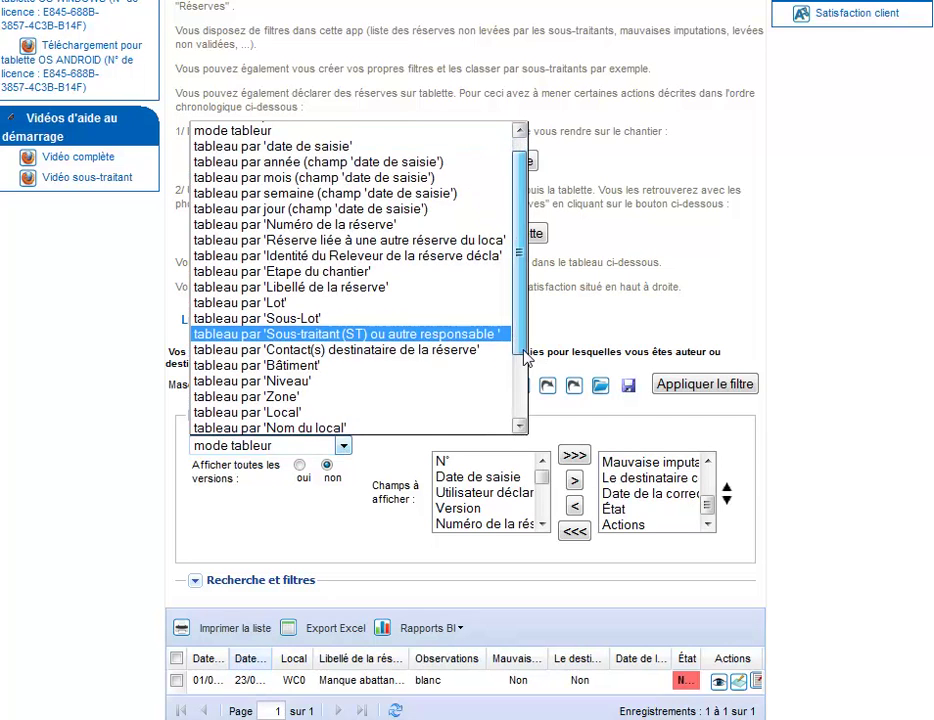
left_click_drag(524, 370, 522, 424)
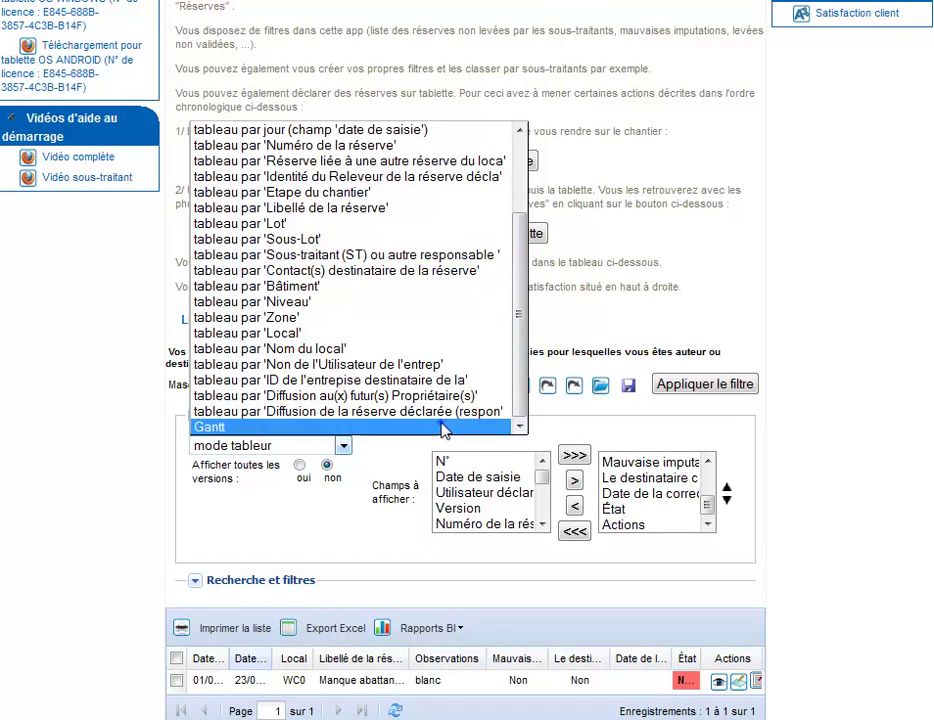
left_click(445, 427)
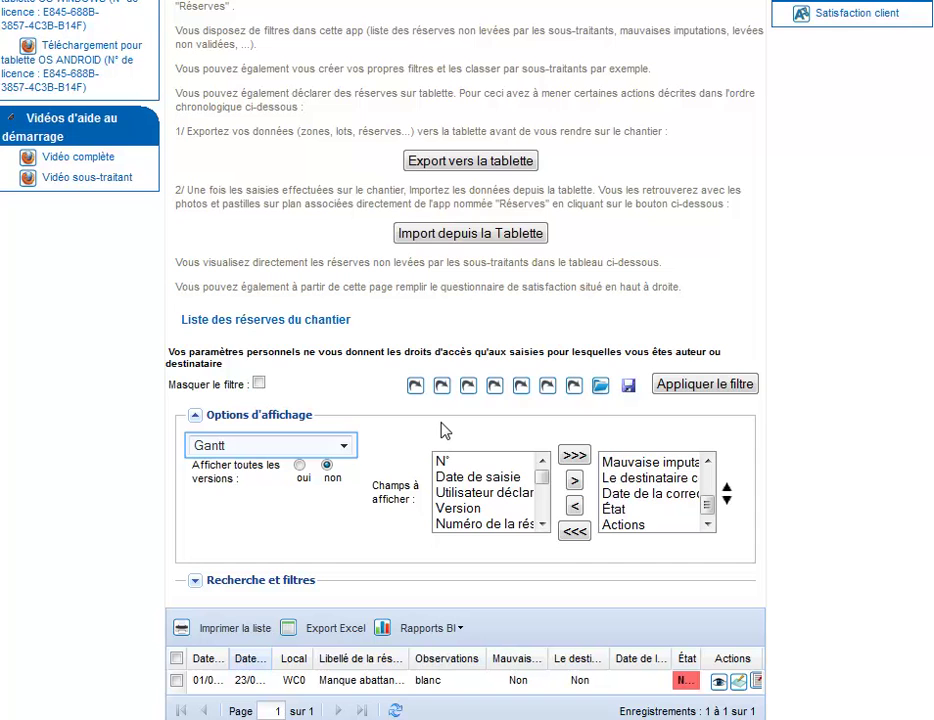
Add the Bâtiment field to the fields displayed in the reserve list
left_click_drag(541, 480, 546, 491)
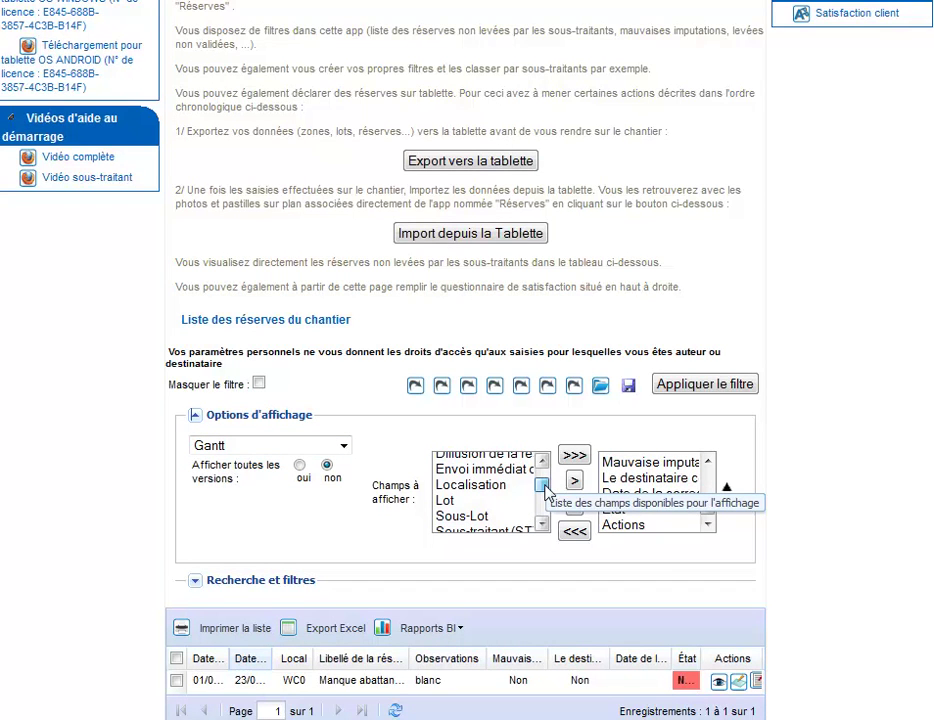
left_click_drag(546, 490, 550, 499)
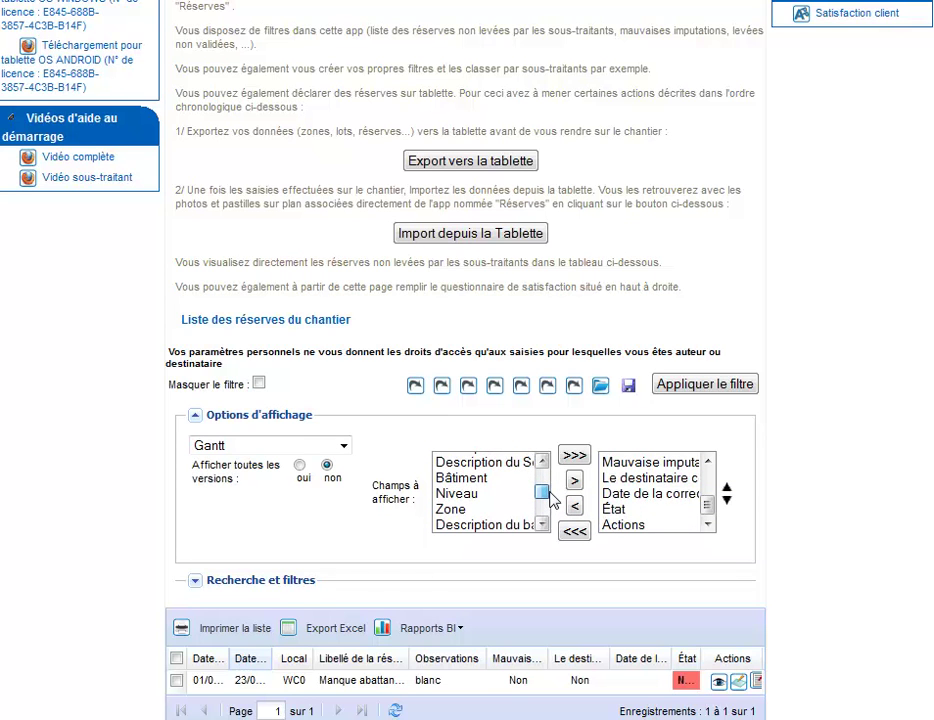
key("Tab")
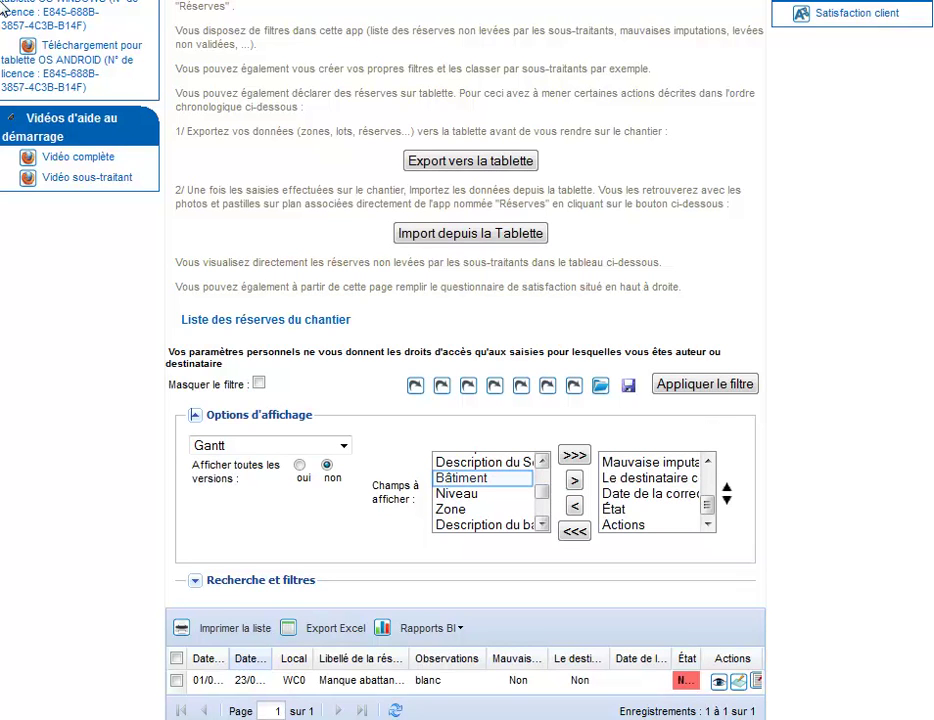
left_click(505, 479)
left_click(575, 482)
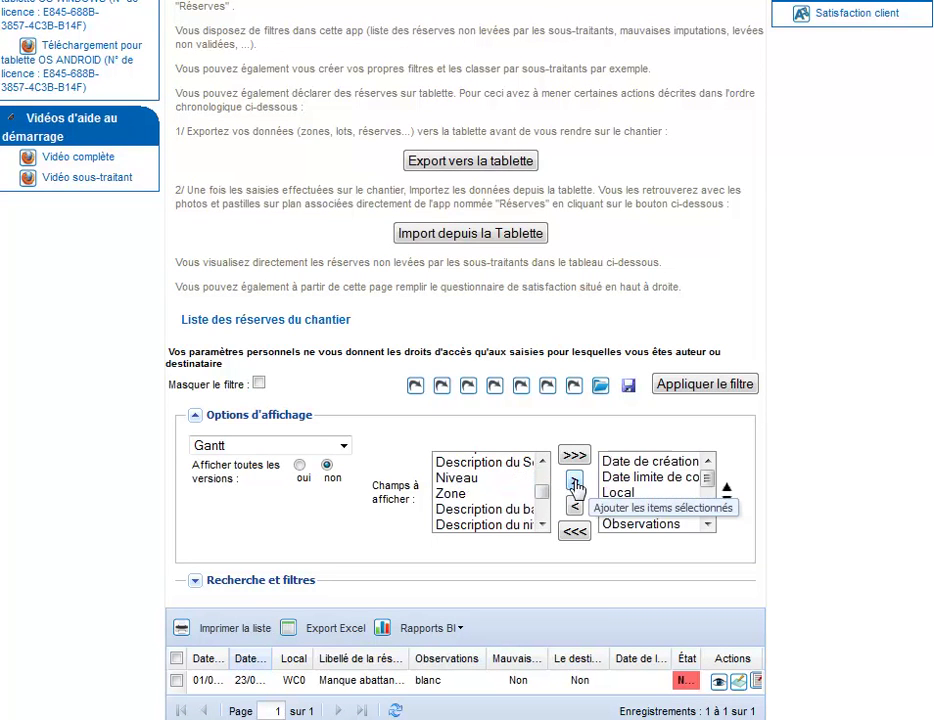
Include all reserve states in the search filters and set the entry date's start to 03/01/2013
left_click(195, 580)
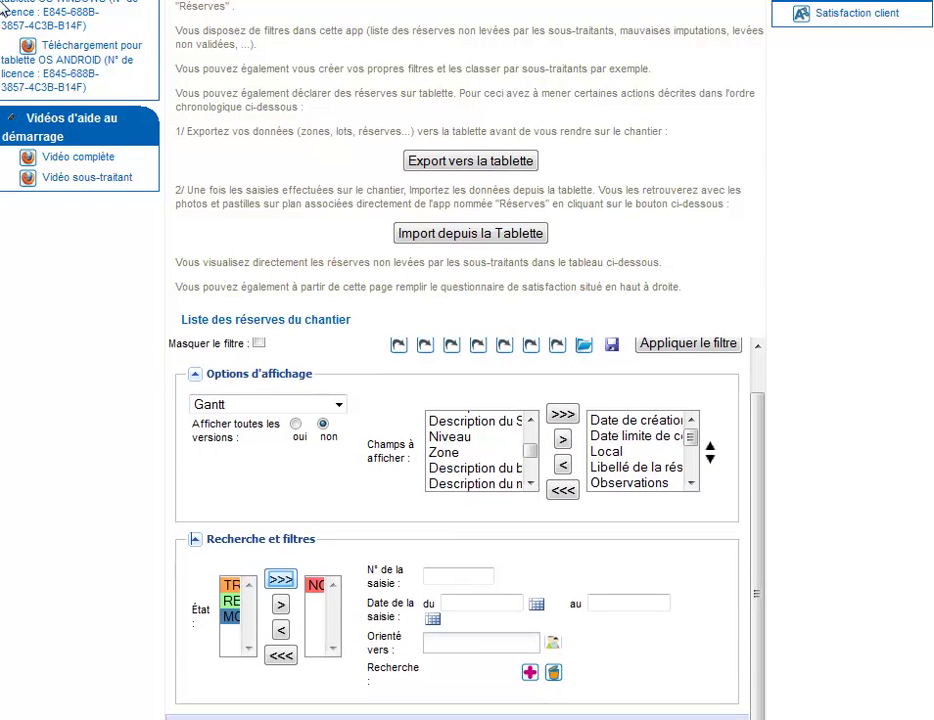
left_click(277, 579)
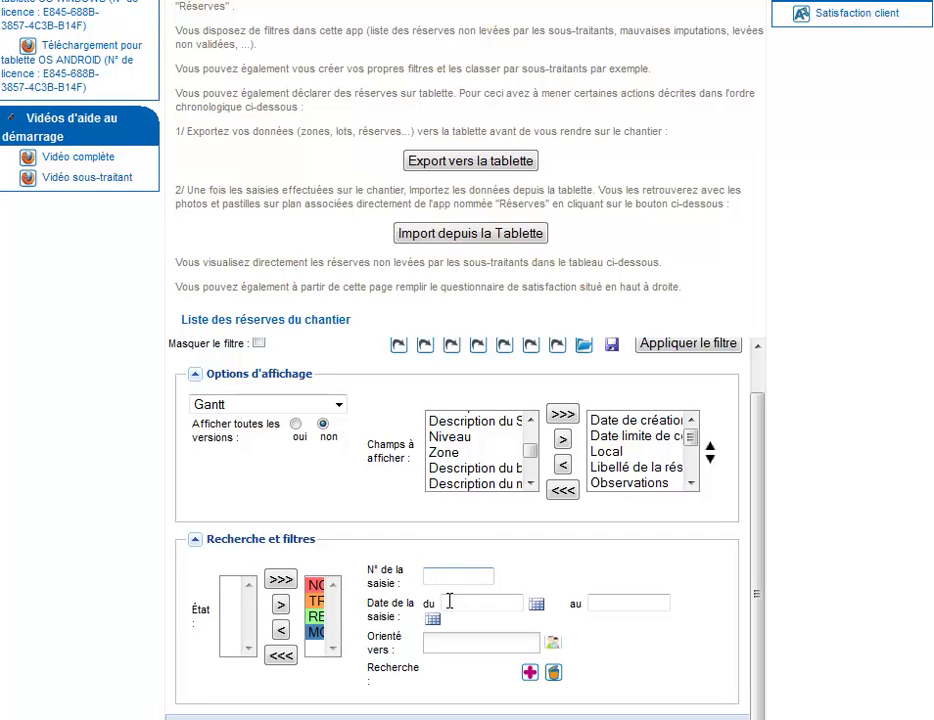
left_click(537, 604)
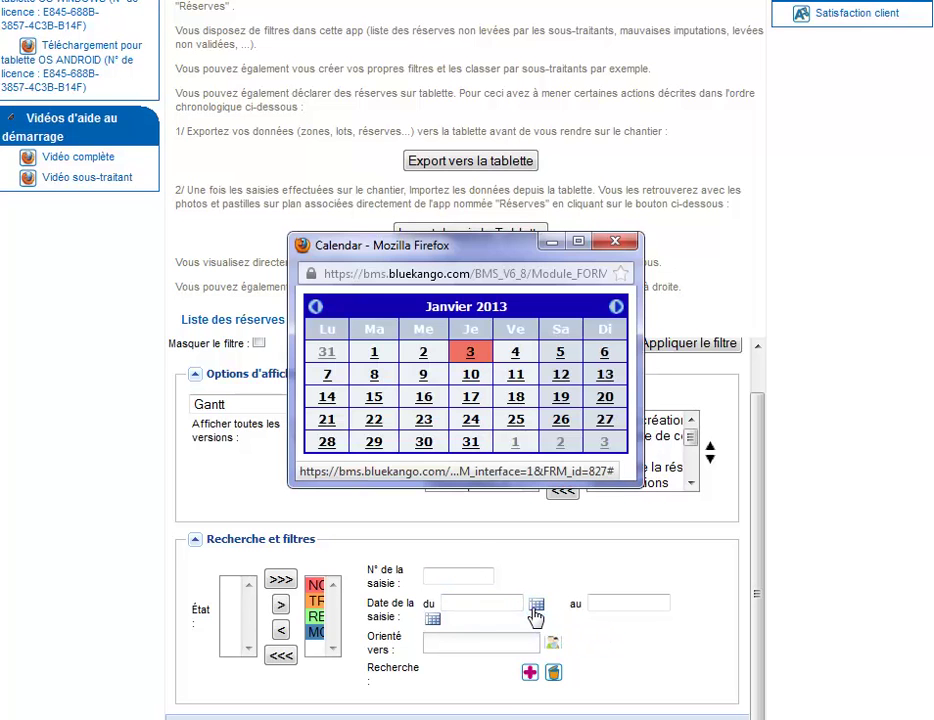
left_click(471, 355)
Restrict the filter to reserves directed to the DEMO subcontractor contact
left_click(459, 636)
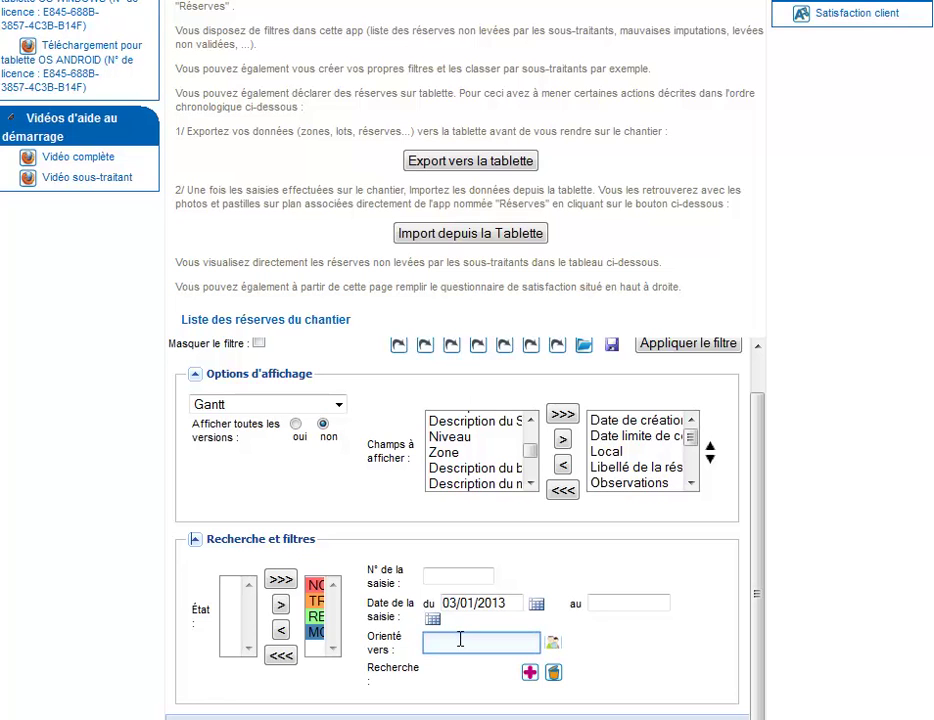
type("sou")
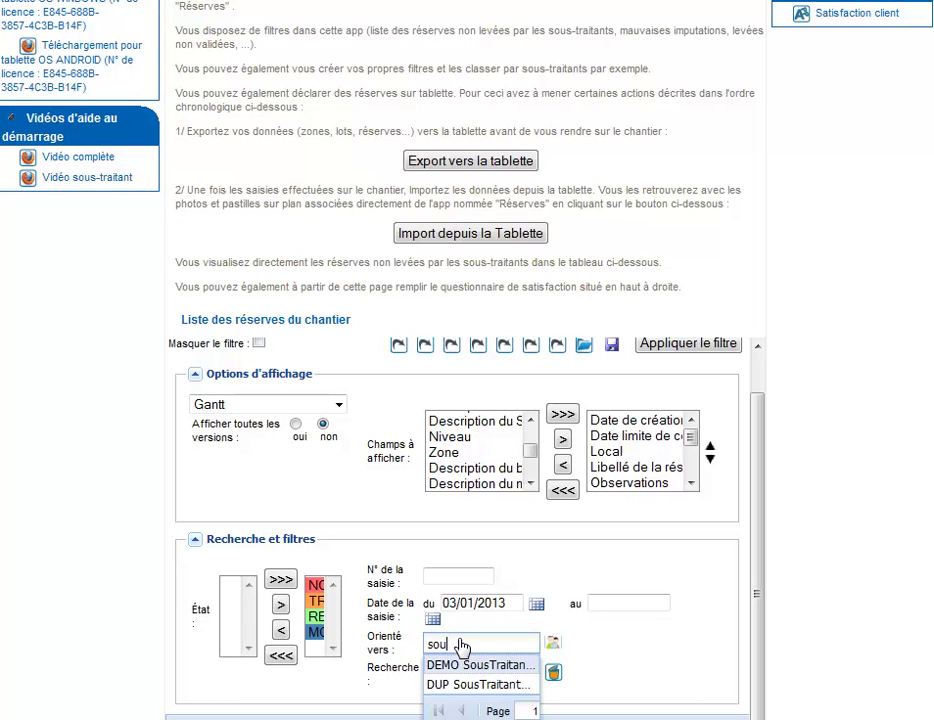
left_click(531, 665)
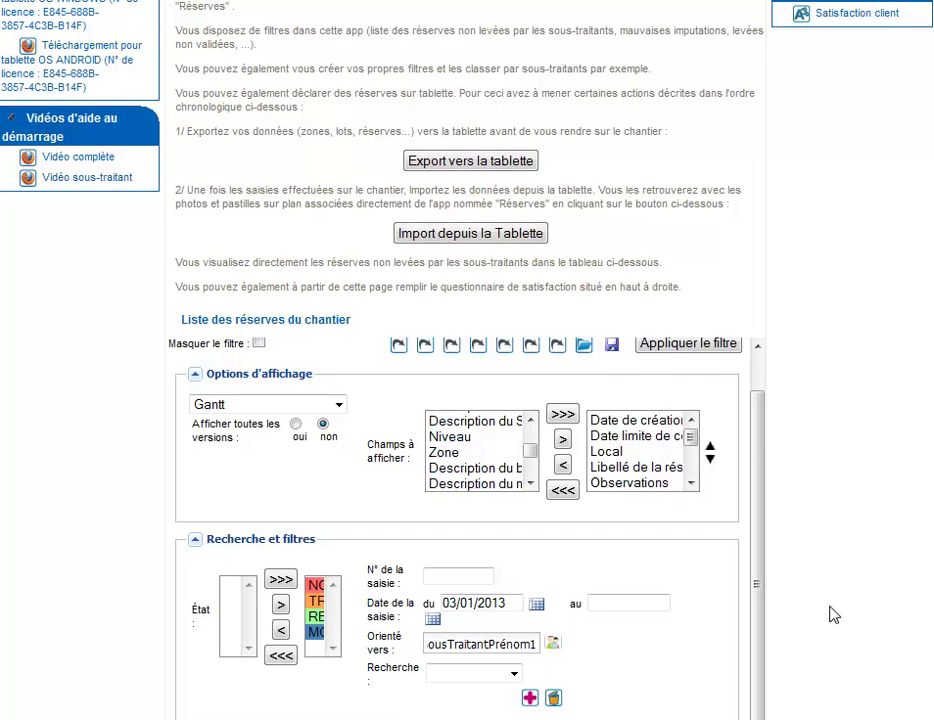
Add a search criterion on Lot with the values X10 and Contrôle Construction
scroll(835, 615, "down", 3)
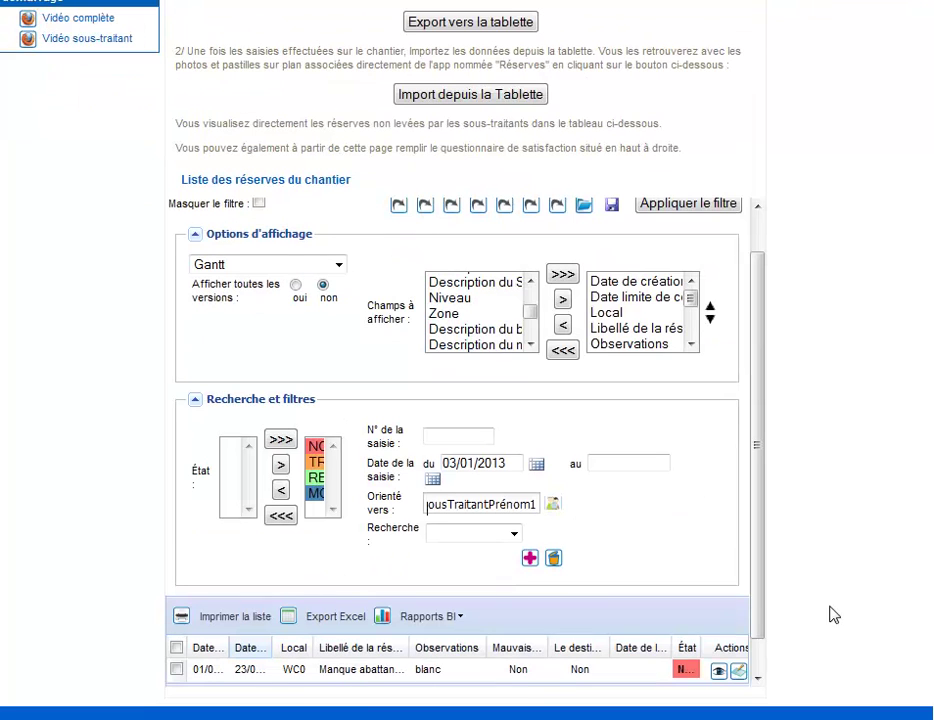
left_click(512, 533)
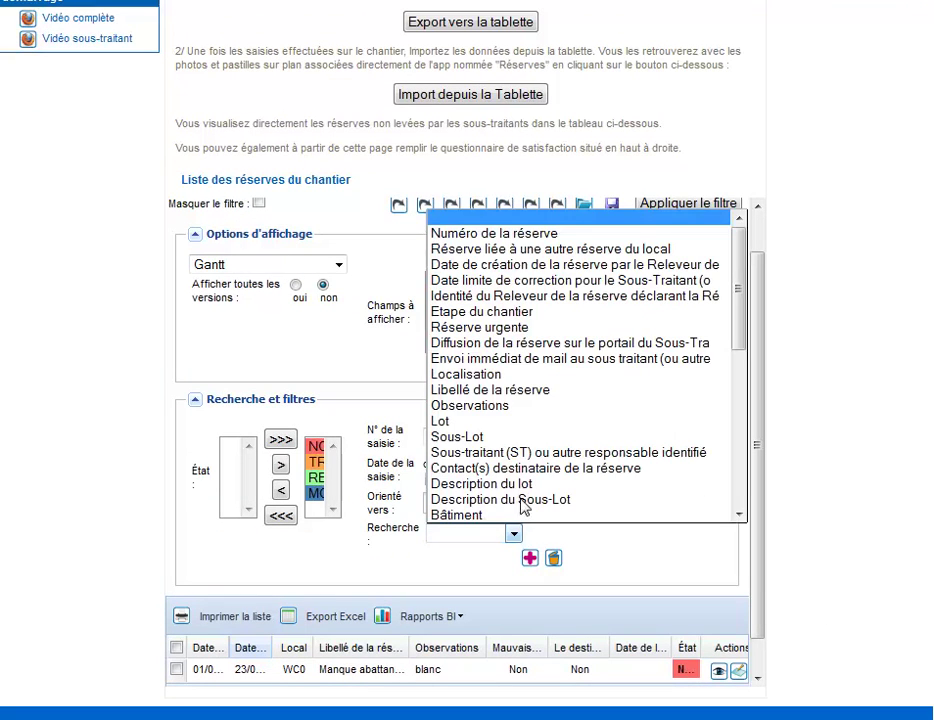
left_click(531, 422)
left_click(666, 535)
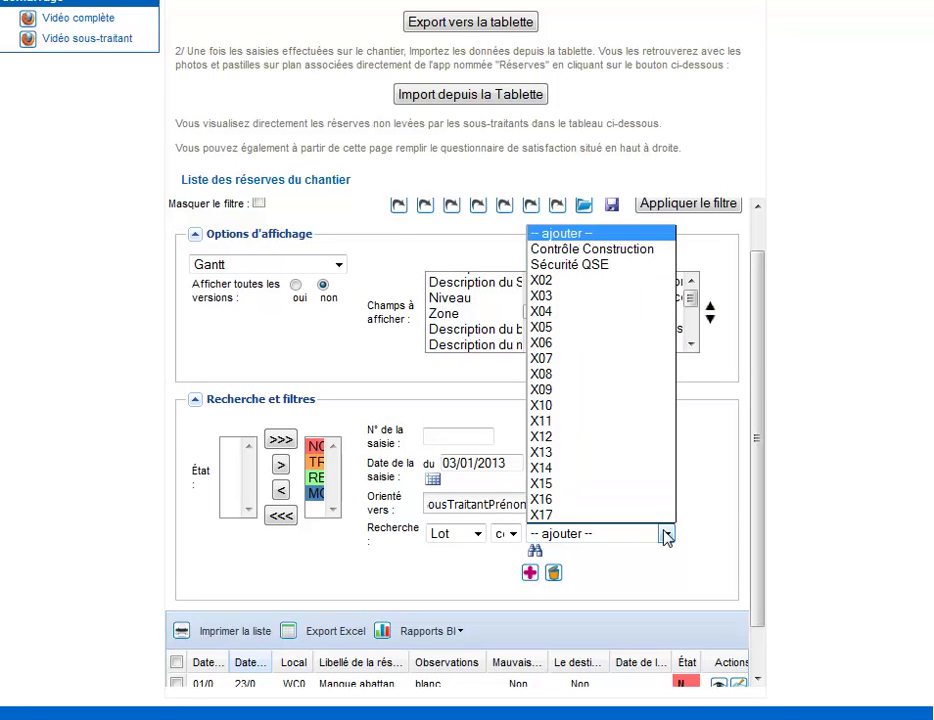
left_click(648, 407)
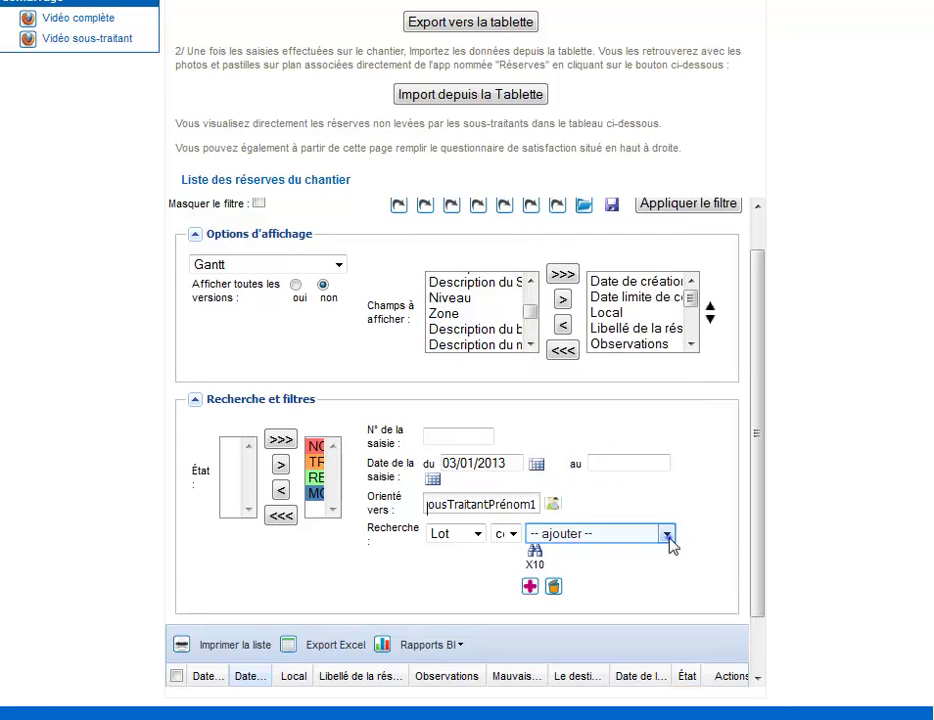
left_click(667, 536)
left_click(661, 254)
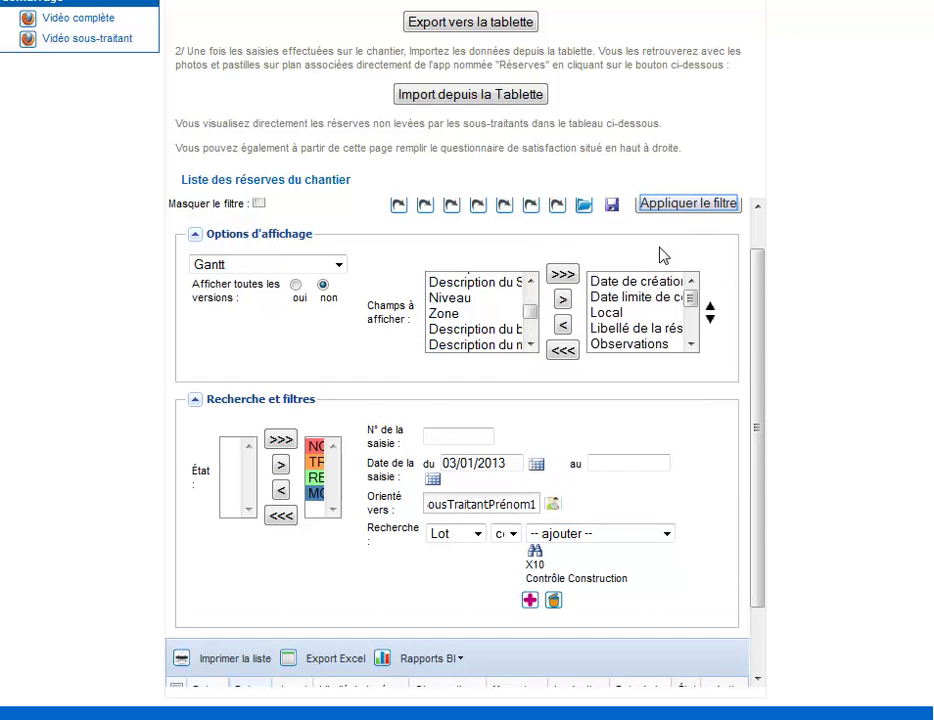
Apply the Gantt filter criteria and name the filter record "classées par lot"
left_click(666, 205)
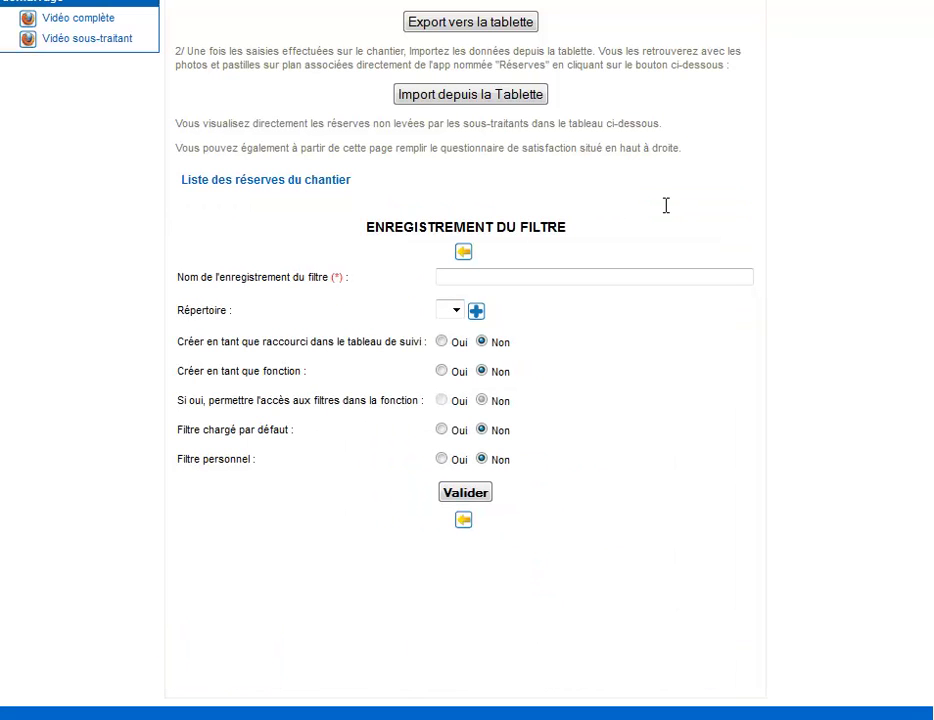
left_click(436, 277)
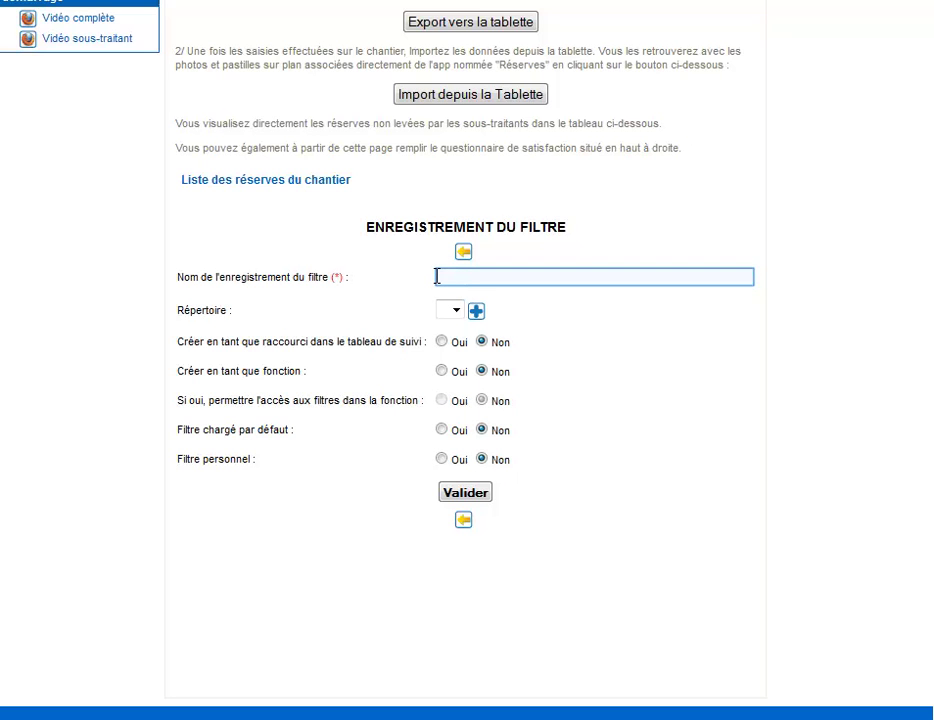
type("classées")
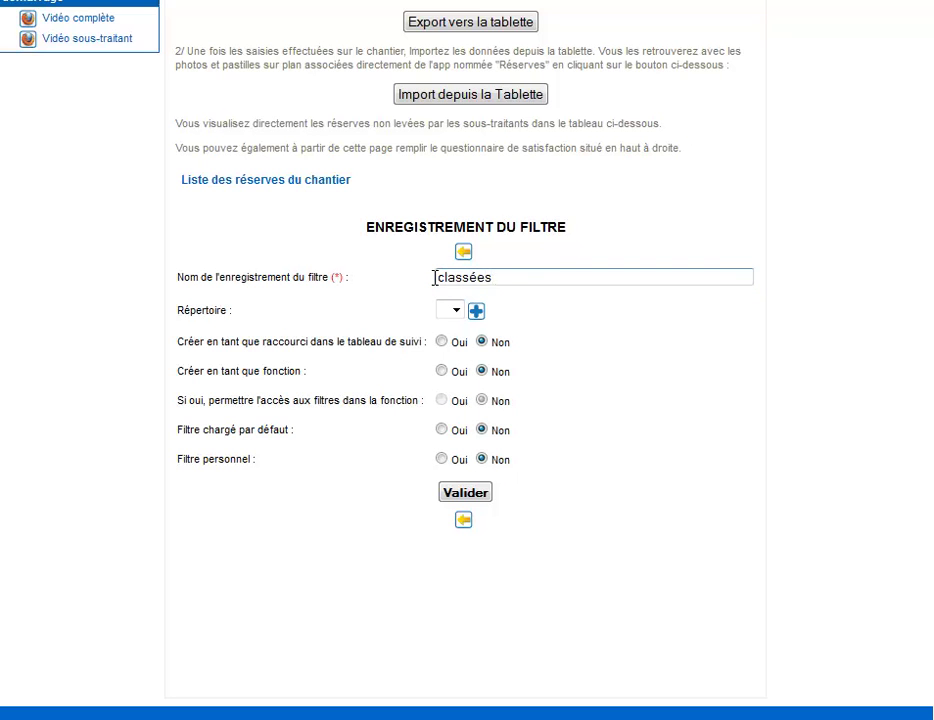
type(" par lot")
Save the filter as a dashboard shortcut and as a function, loaded by default and marked as personal
left_click(441, 342)
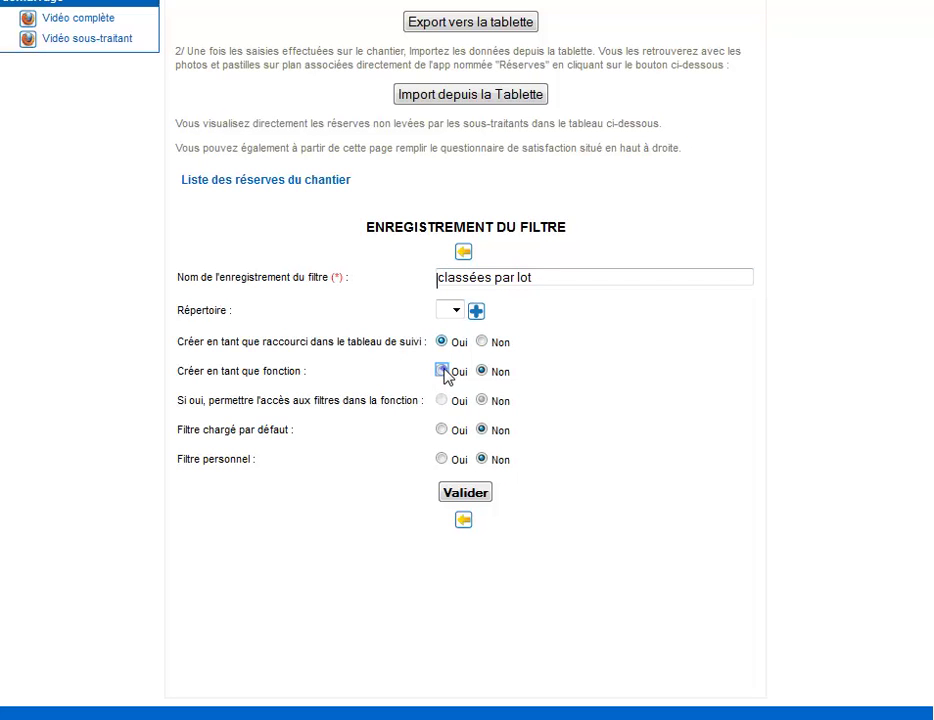
left_click(442, 371)
left_click(443, 430)
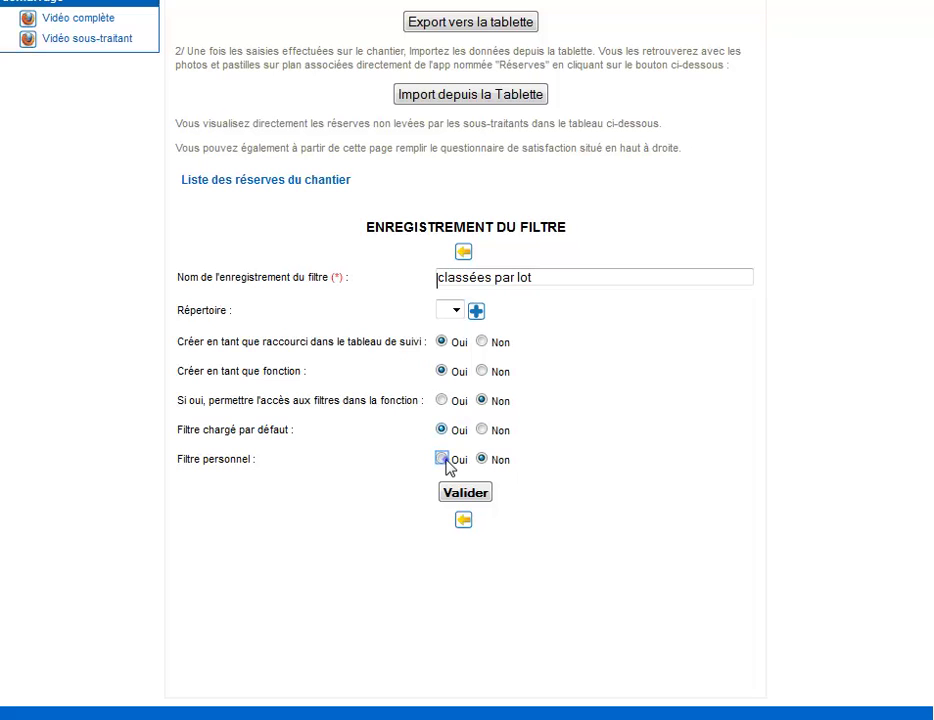
left_click(442, 460)
left_click(466, 492)
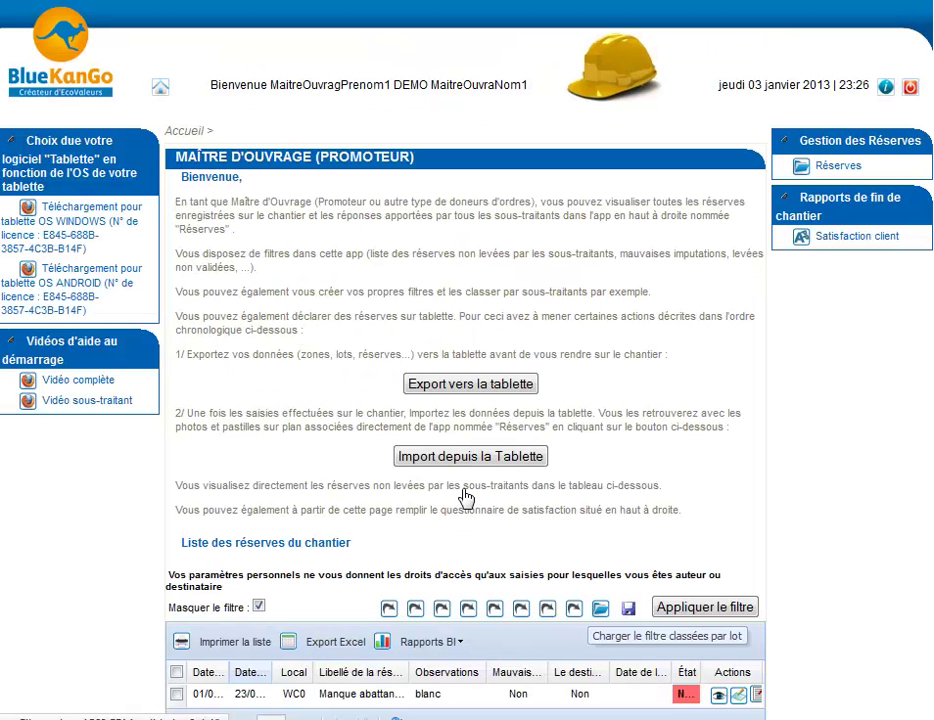
Load the "classées par lot" filter and expand the 2012 - Octobre group in the customer satisfaction summary table
left_click(574, 609)
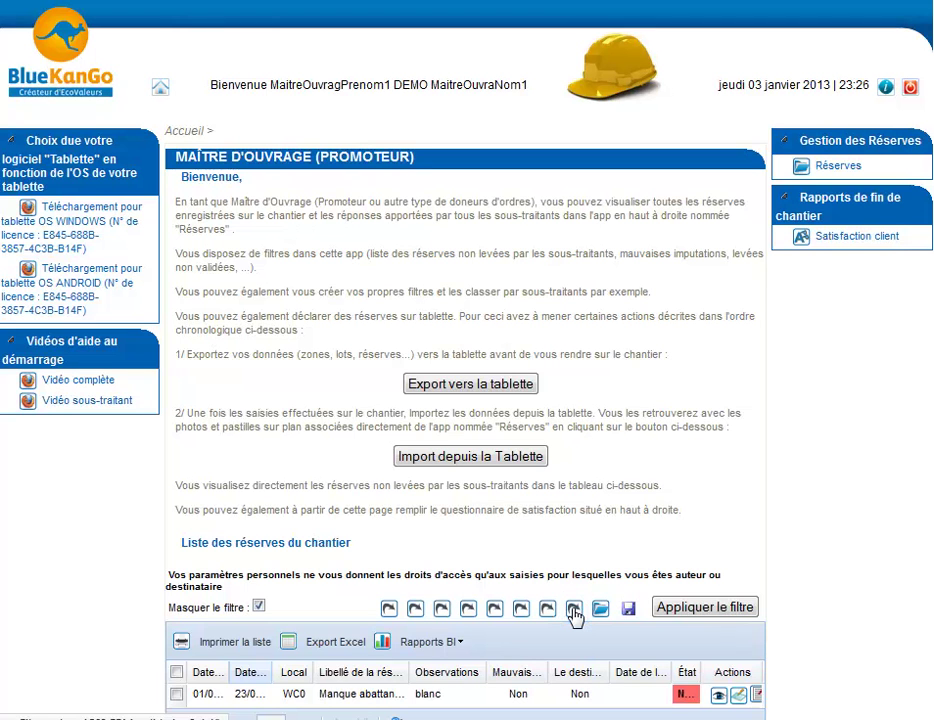
left_click(842, 254)
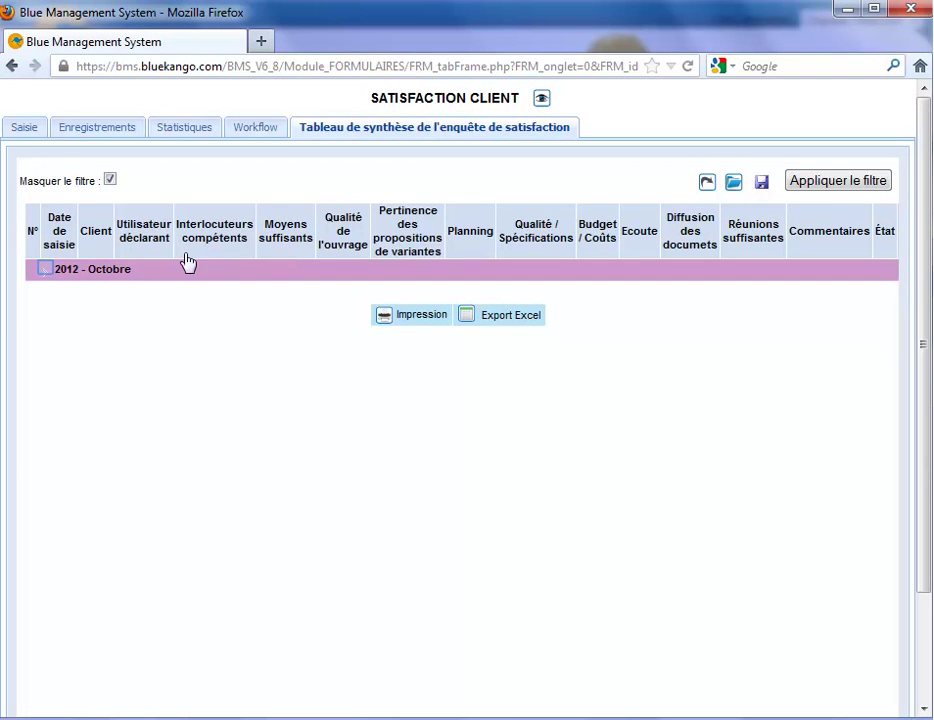
left_click(44, 275)
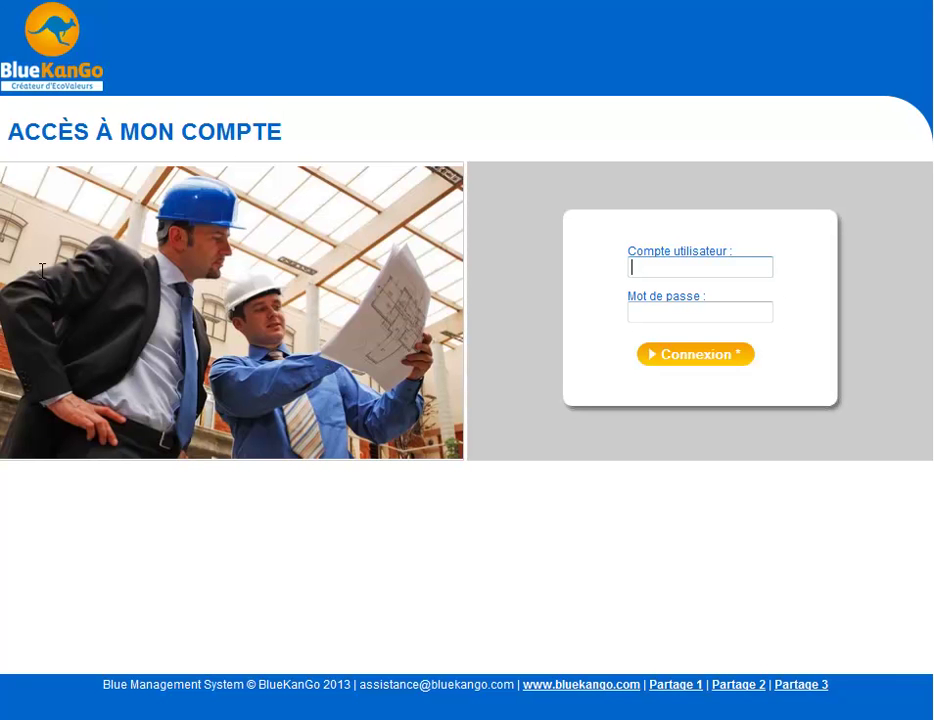
Log in to the future owner account with its user name and account password
left_click(629, 268)
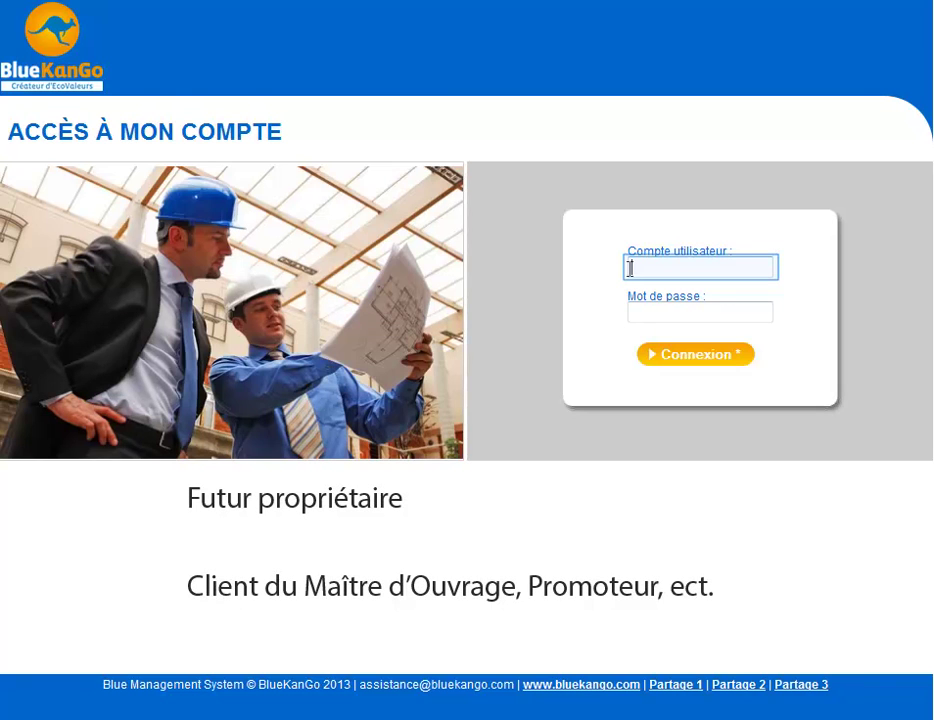
type("dominique.pro")
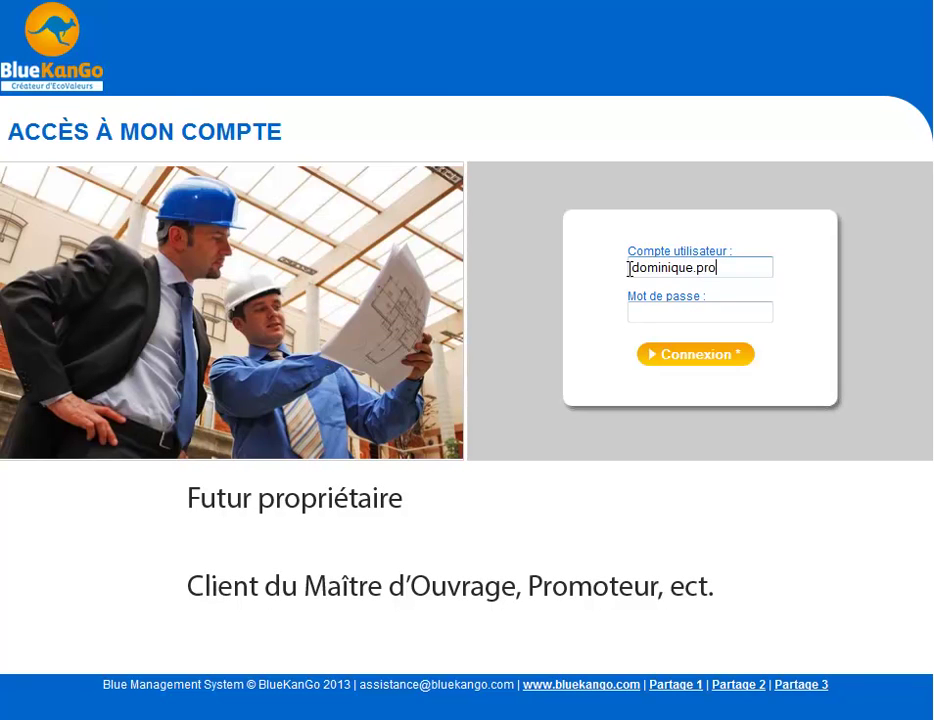
type("prio")
key("Tab")
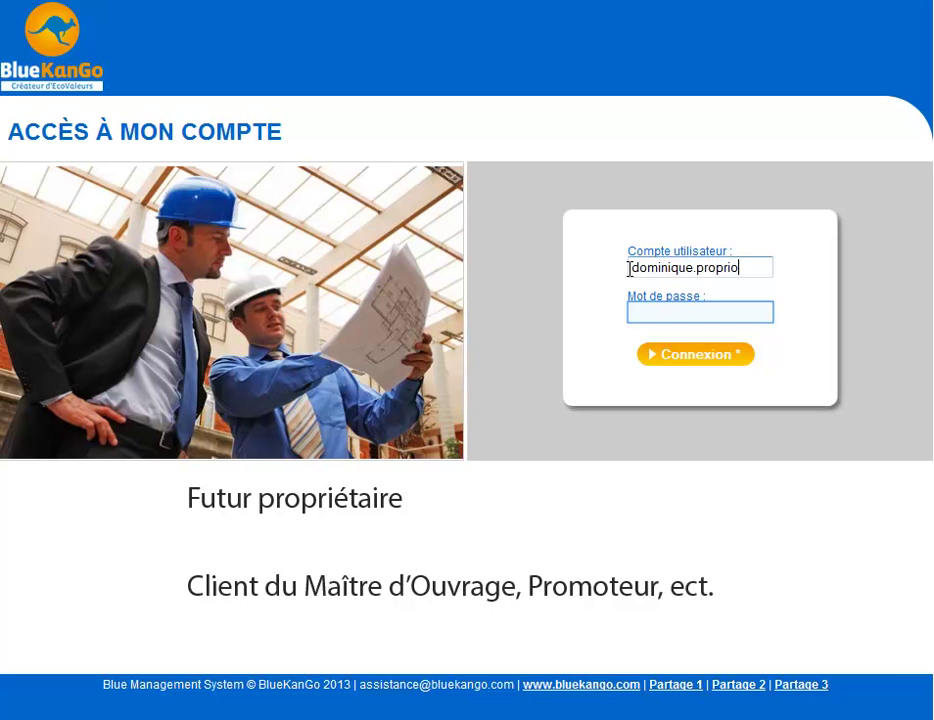
type("***********")
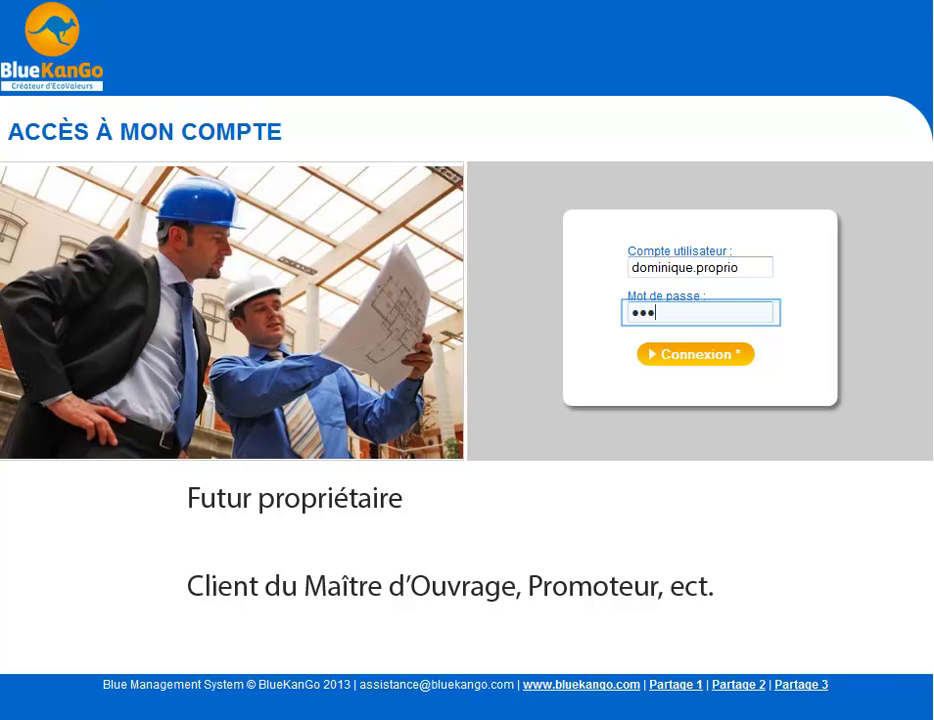
left_click(681, 356)
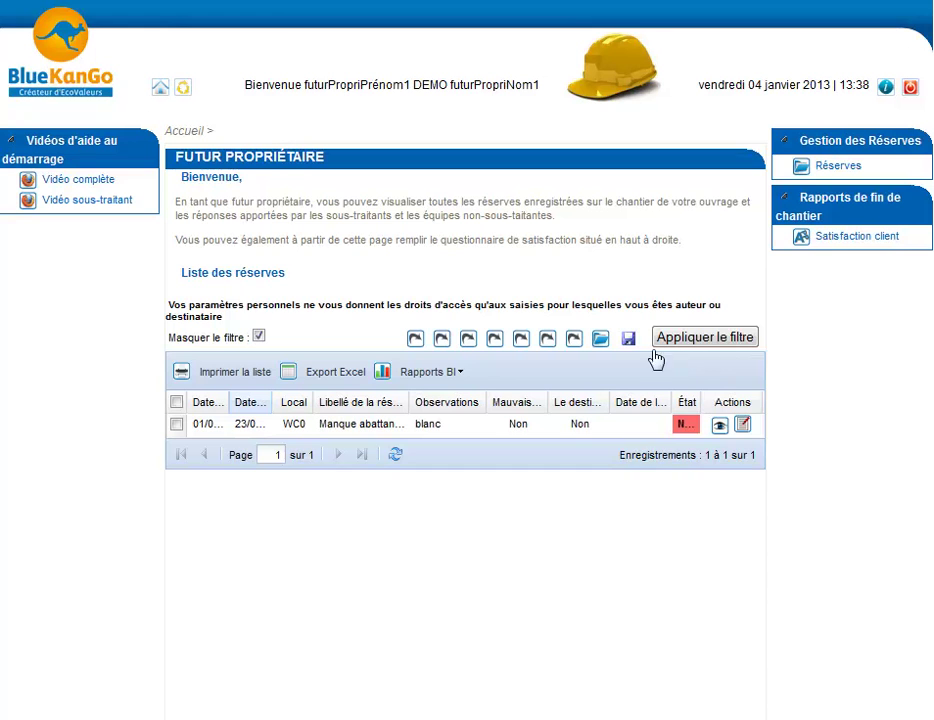
Review the reserve list with the third saved filter, "4. Mauvaises Imputations" and "5. Réserves levées par le releveur de réserves" in turn
left_click(466, 341)
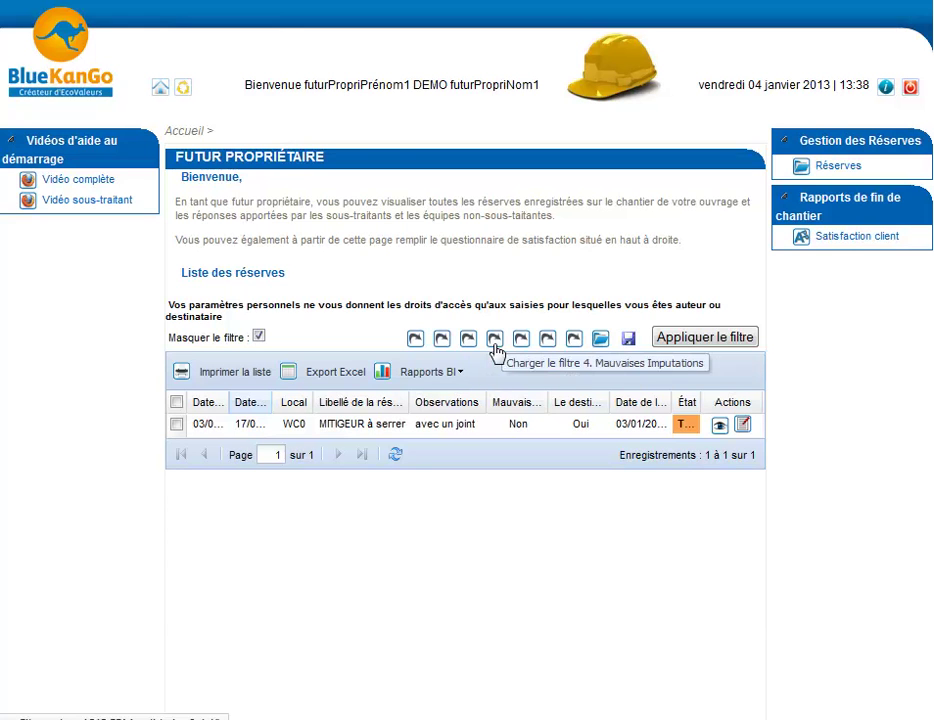
left_click(494, 342)
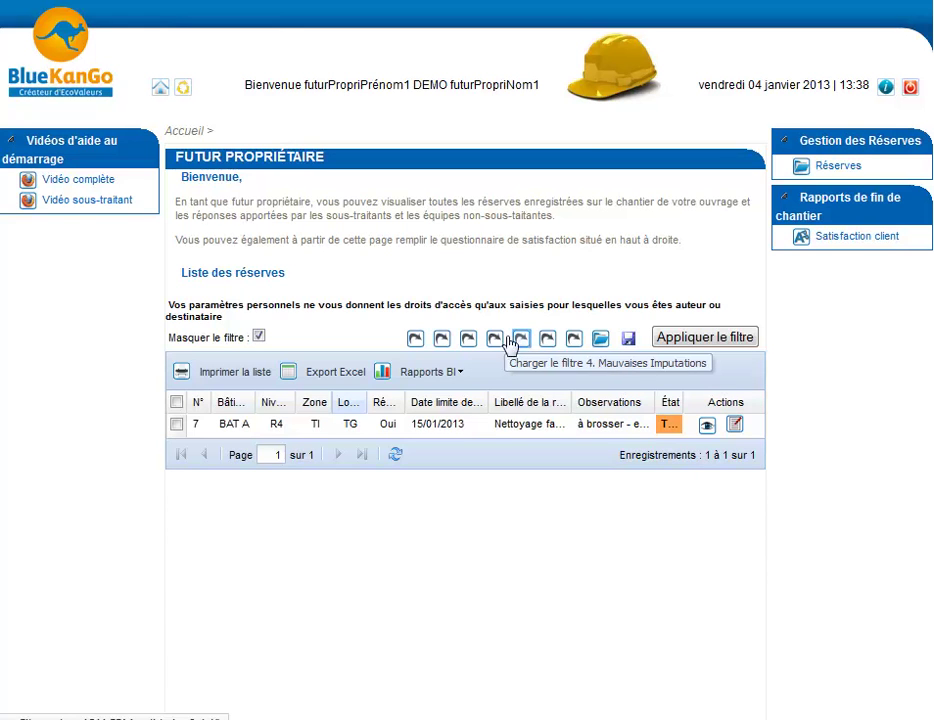
left_click(522, 345)
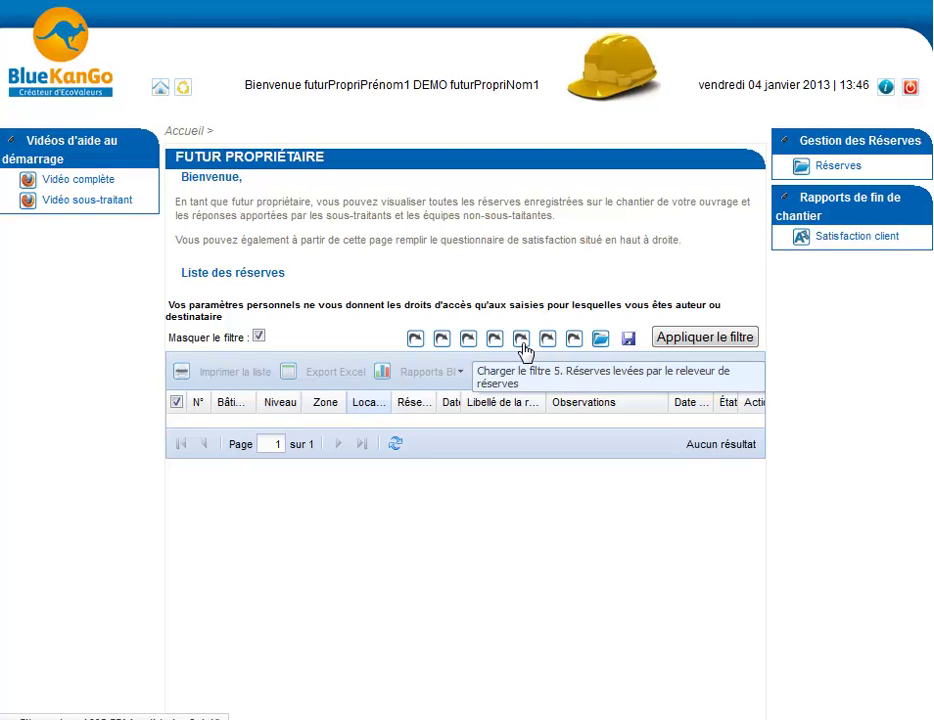
Open the Satisfaction client questionnaire and log out of the future owner account
left_click(842, 246)
left_click(368, 306)
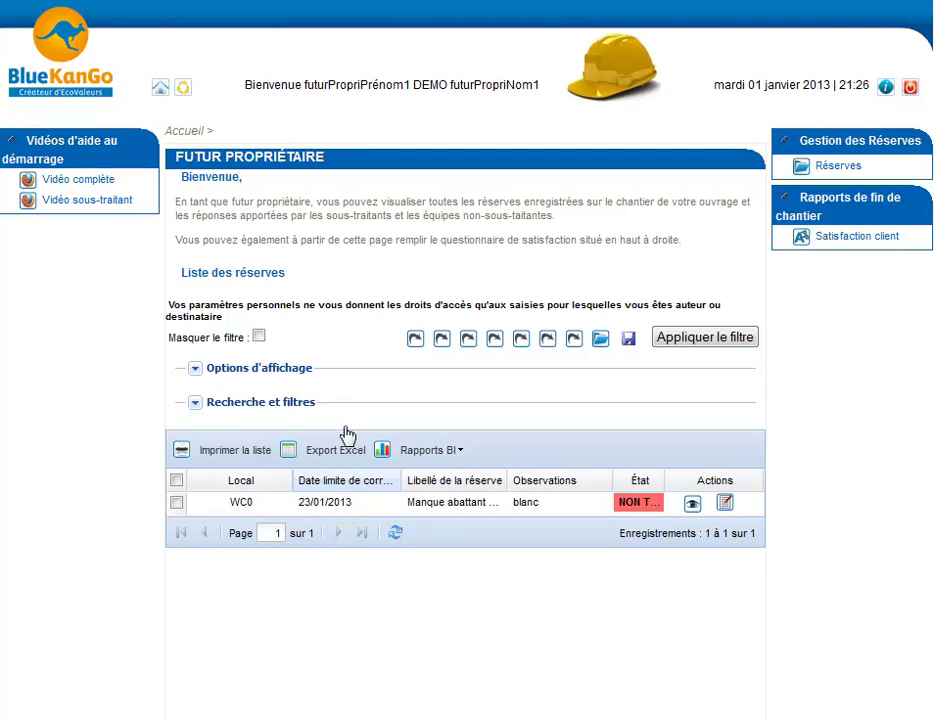
left_click(910, 87)
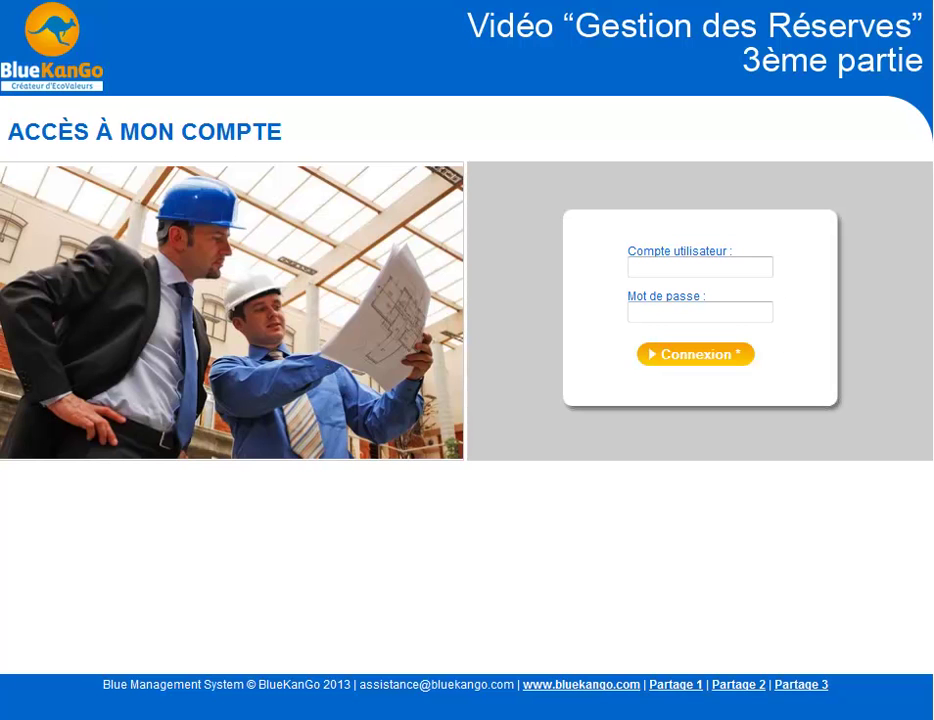